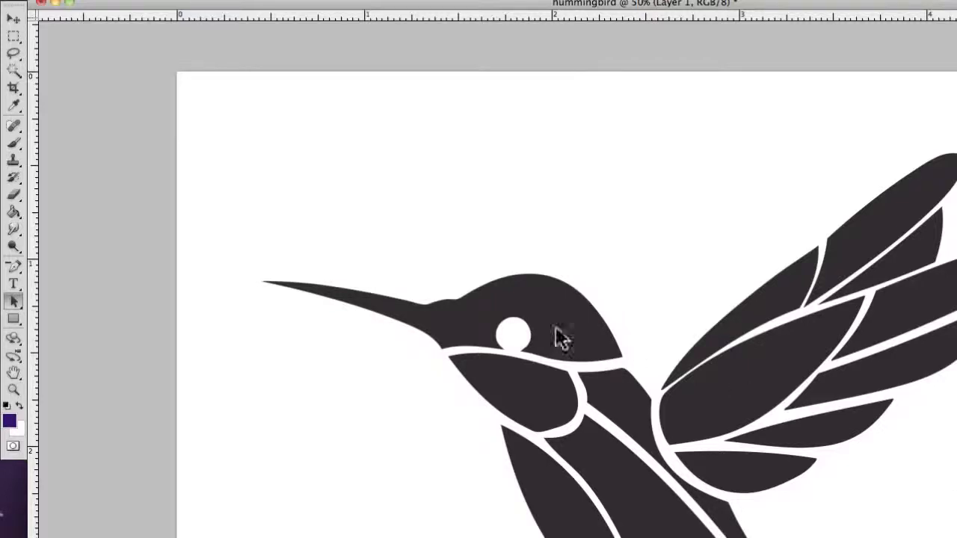
Draw a closed, irregular path with the Freeform Pen in the white space above the hummingbird's beak
drag(16, 267, 68, 269)
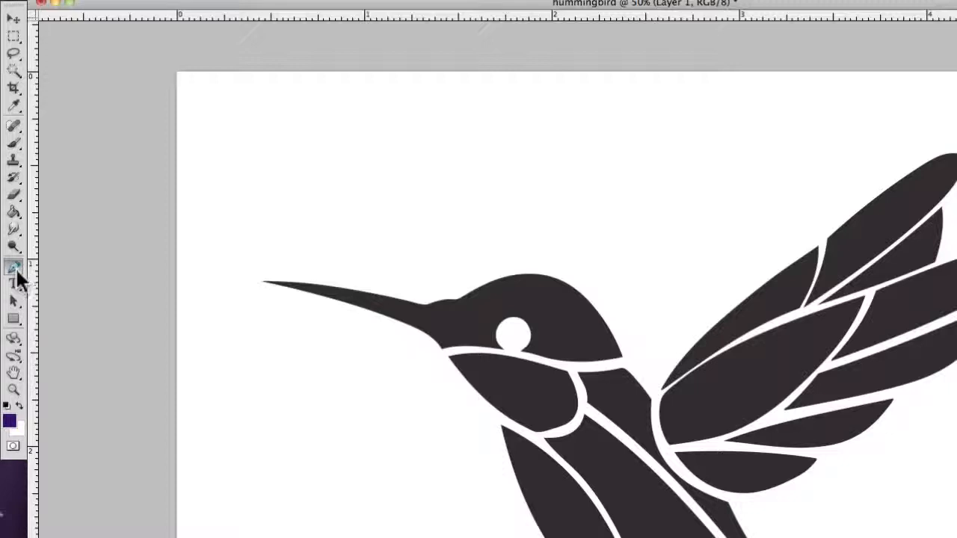
click(19, 224)
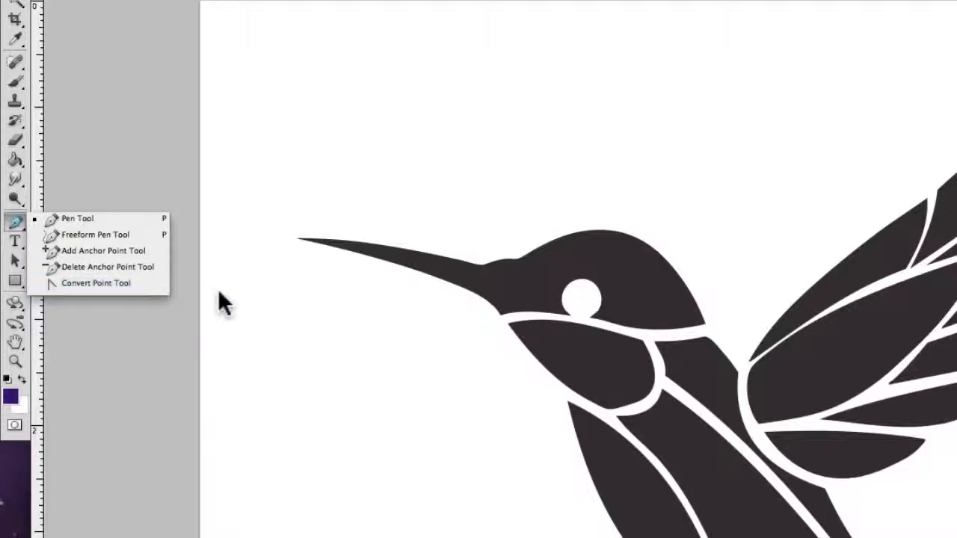
click(116, 237)
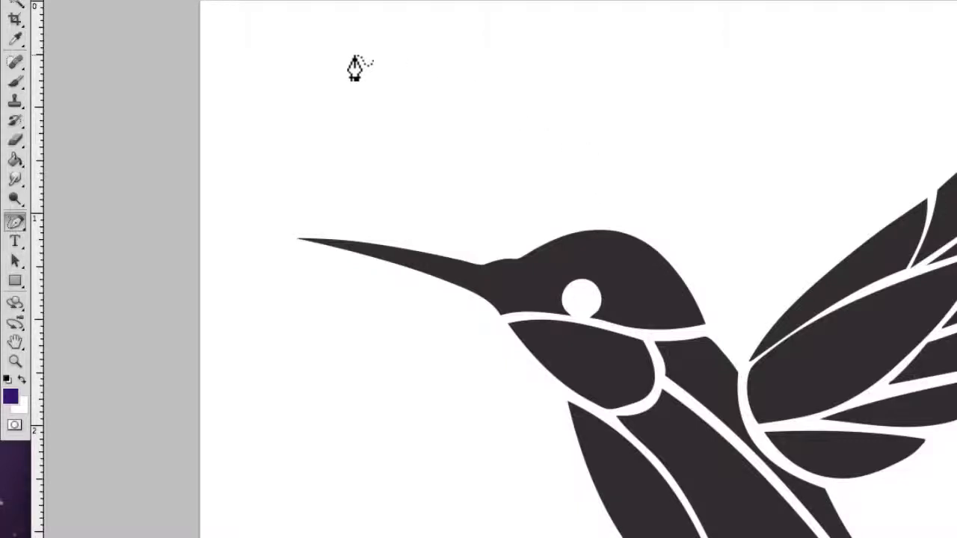
drag(354, 54, 609, 75)
mouse_move(638, 103)
mouse_down()
mouse_move(598, 159)
mouse_move(533, 134)
mouse_move(432, 139)
mouse_move(443, 176)
mouse_move(349, 187)
mouse_move(335, 132)
mouse_move(365, 114)
mouse_move(436, 111)
mouse_move(415, 78)
mouse_move(309, 107)
mouse_move(244, 153)
mouse_move(244, 87)
mouse_move(279, 55)
mouse_move(354, 69)
mouse_up()
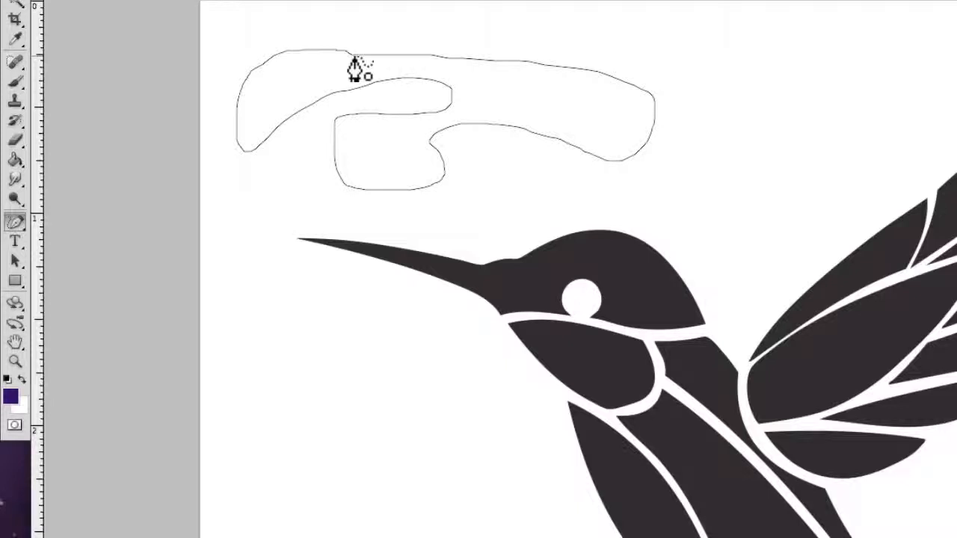
drag(354, 69, 354, 66)
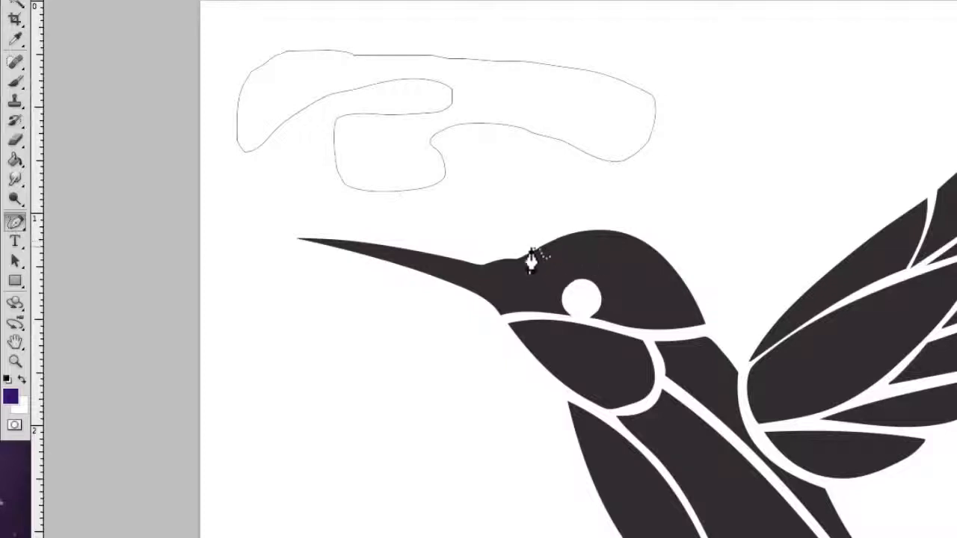
Try tracing the top edge of the hummingbird's head and beak with the Freeform Pen, and delete the traced path
mouse_move(601, 223)
mouse_down()
mouse_move(547, 228)
mouse_move(522, 246)
mouse_move(466, 260)
mouse_move(379, 247)
mouse_up()
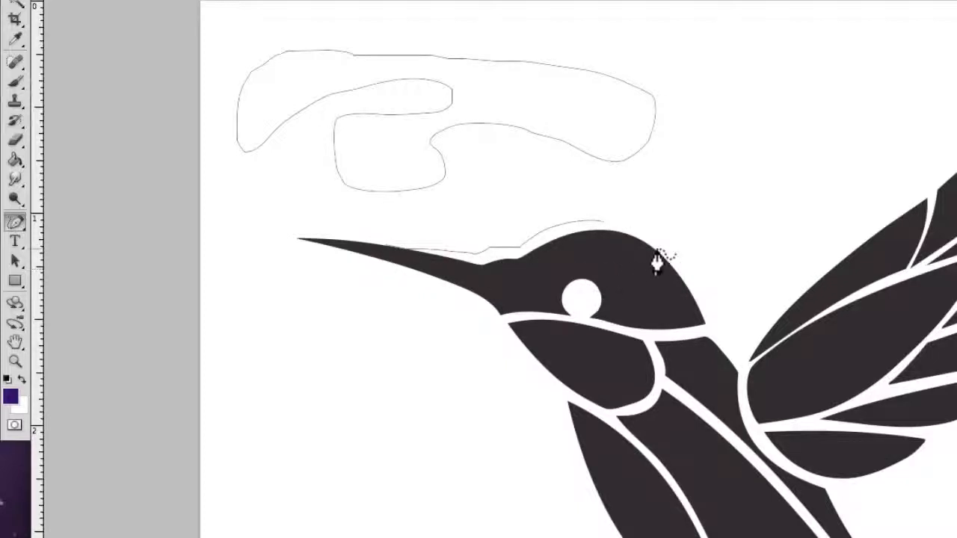
click(165, 2)
click(165, 1)
click(16, 220)
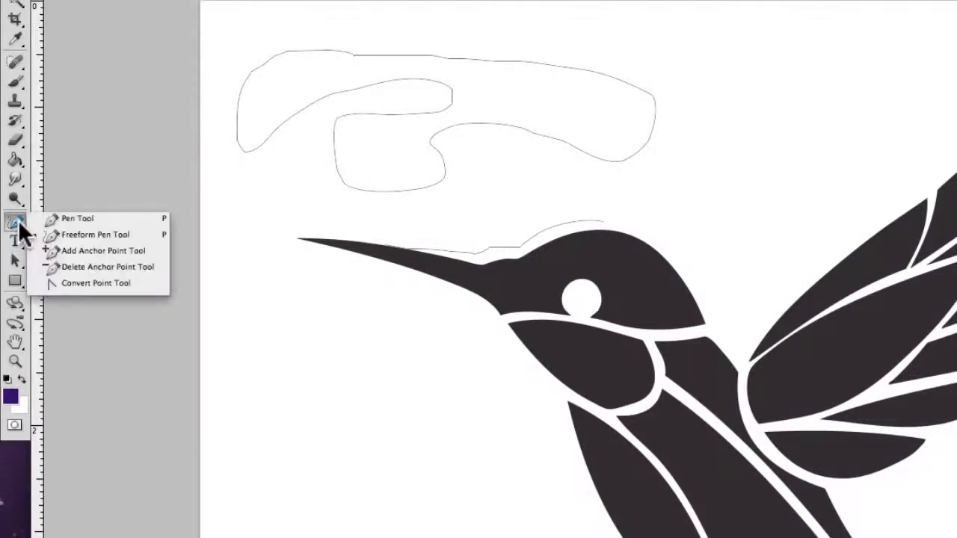
click(65, 283)
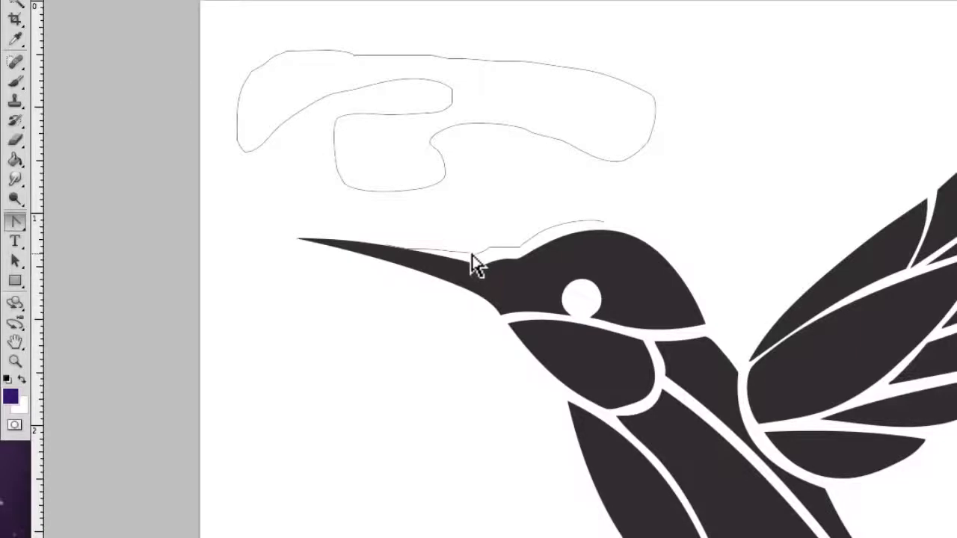
key(Delete)
key(Delete)
Select the entire closed freeform path above the beak with all its anchor points
click(16, 228)
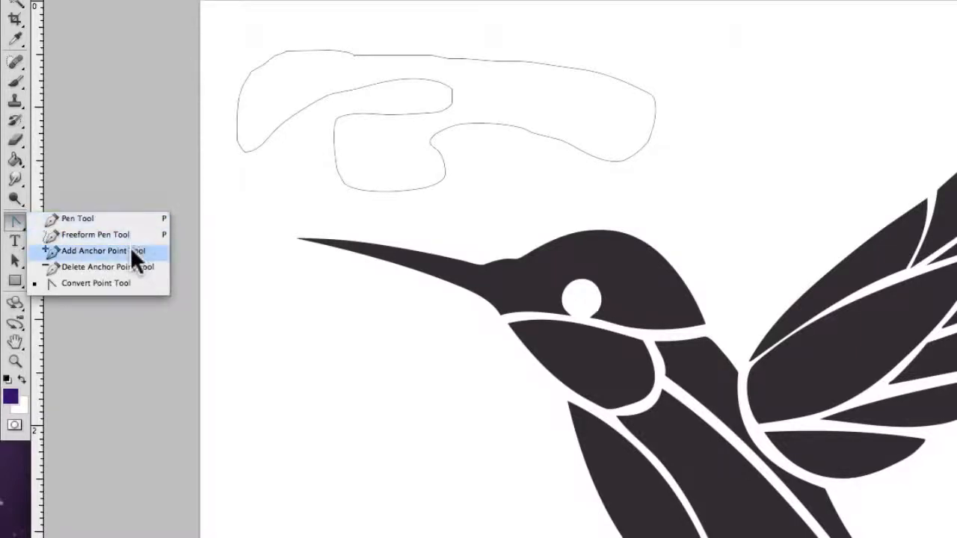
click(219, 44)
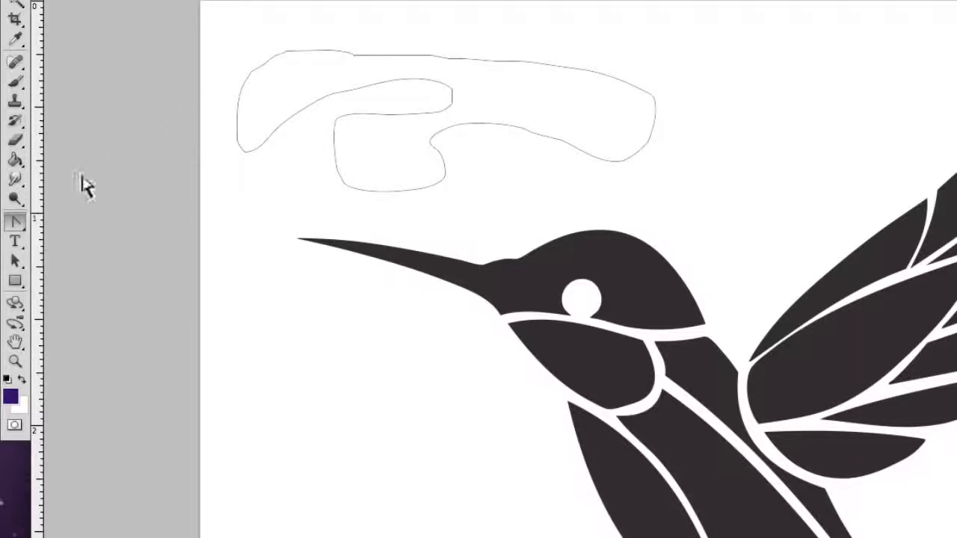
click(18, 259)
drag(225, 38, 673, 218)
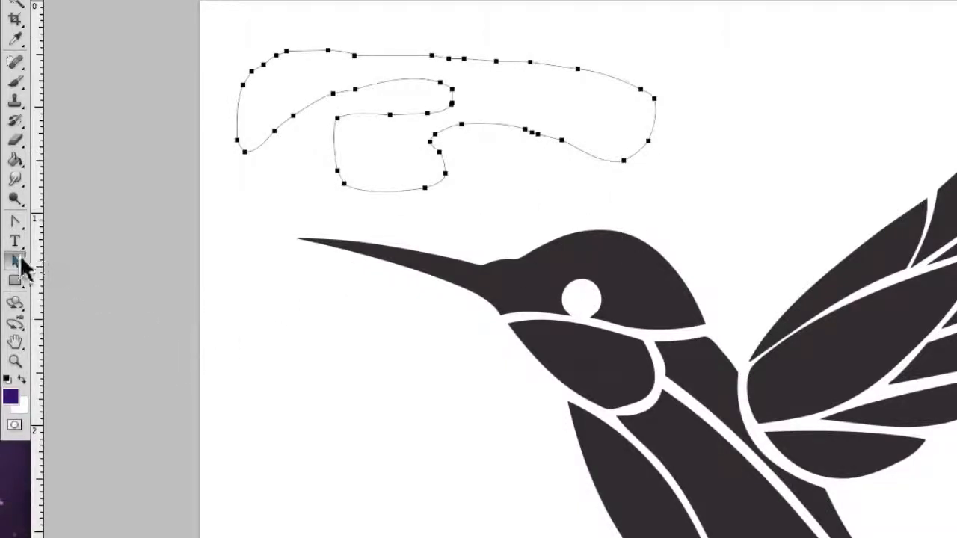
Add four anchor points around the right-hand end of the freeform path with the Add Anchor Point tool
click(16, 222)
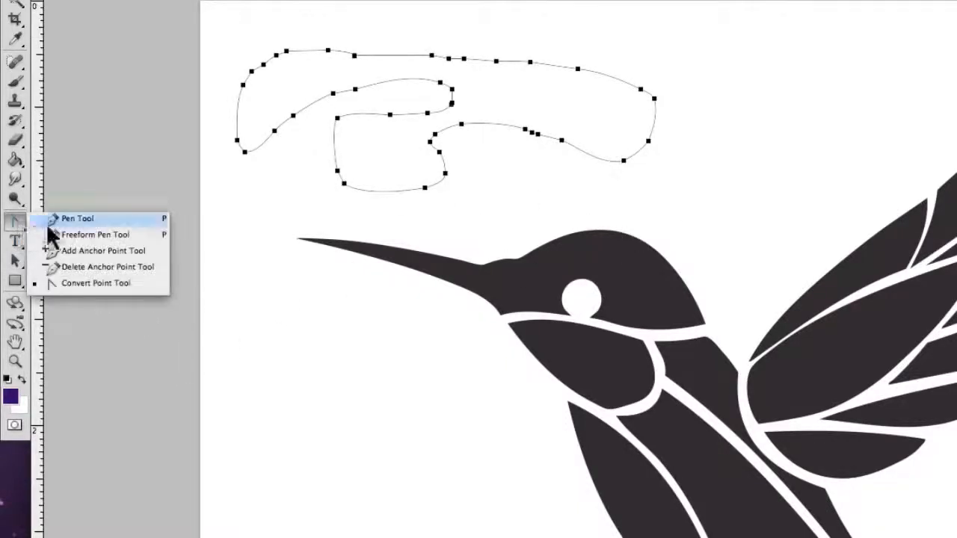
click(64, 236)
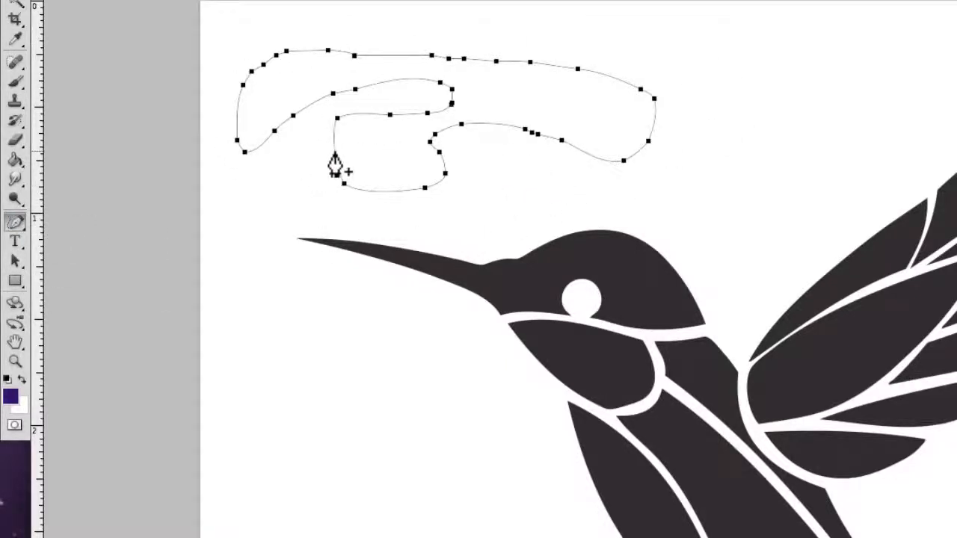
click(16, 225)
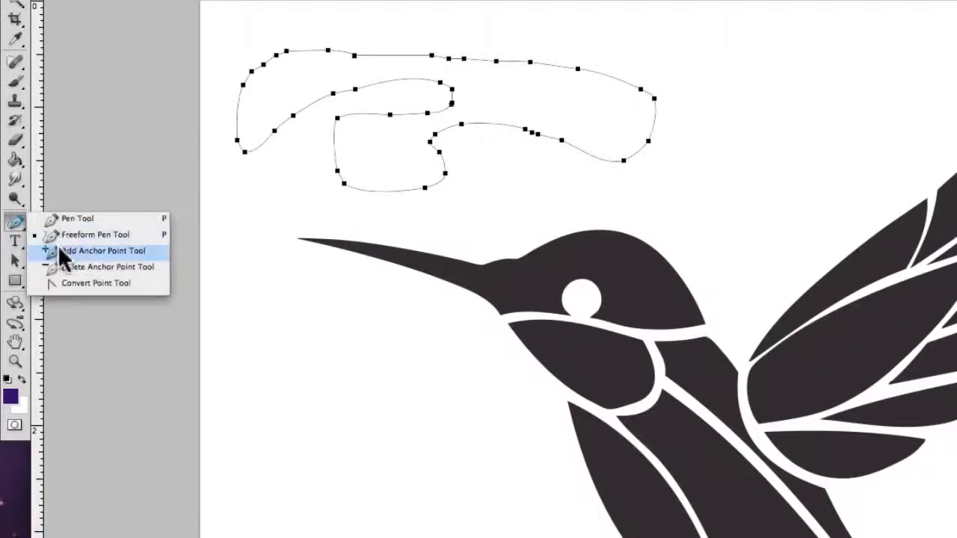
click(124, 249)
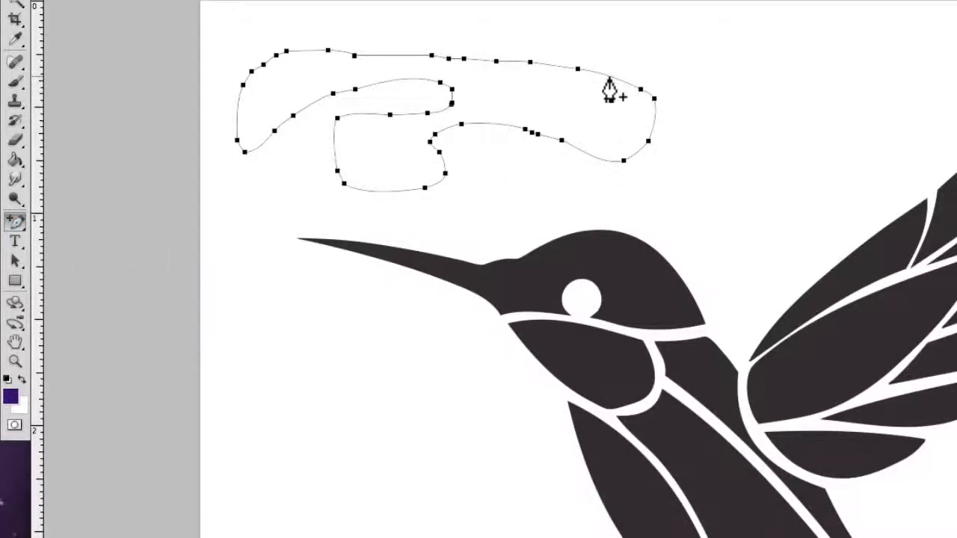
click(609, 76)
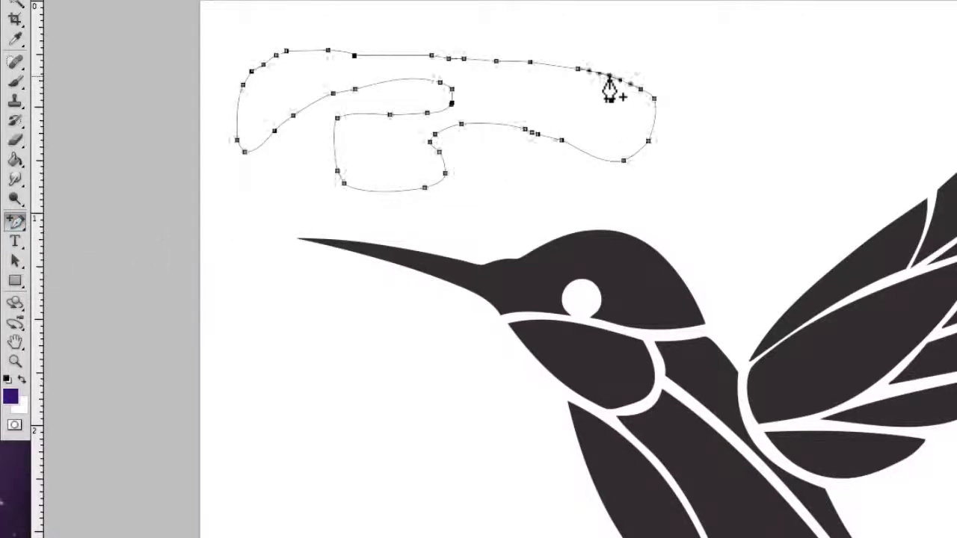
click(655, 119)
click(636, 151)
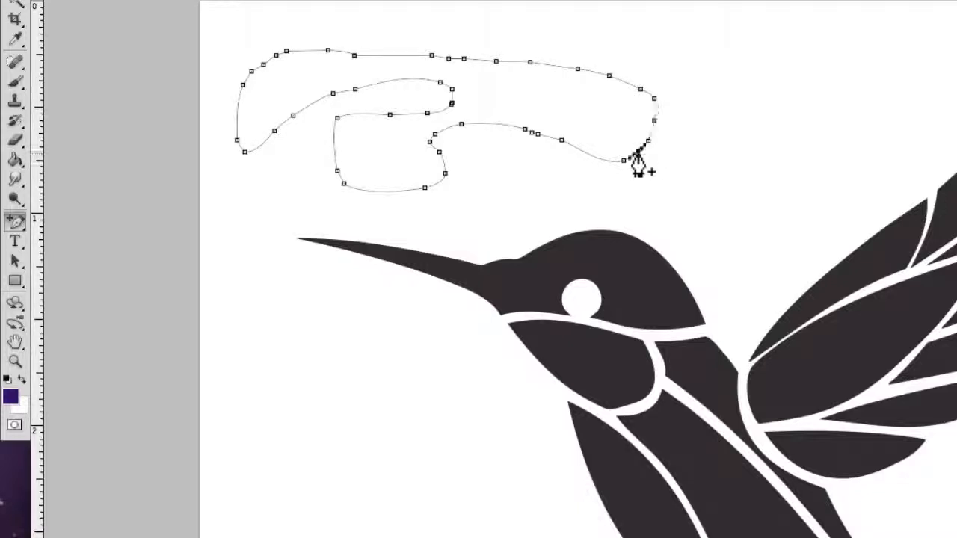
click(591, 155)
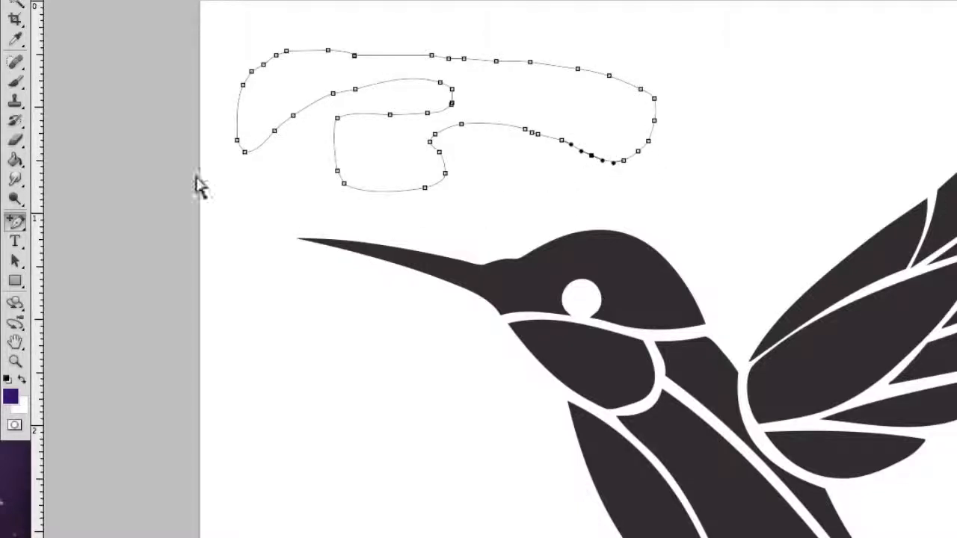
Delete five anchor points along the right-hand half of the freeform path with the Delete Anchor Point tool
click(17, 222)
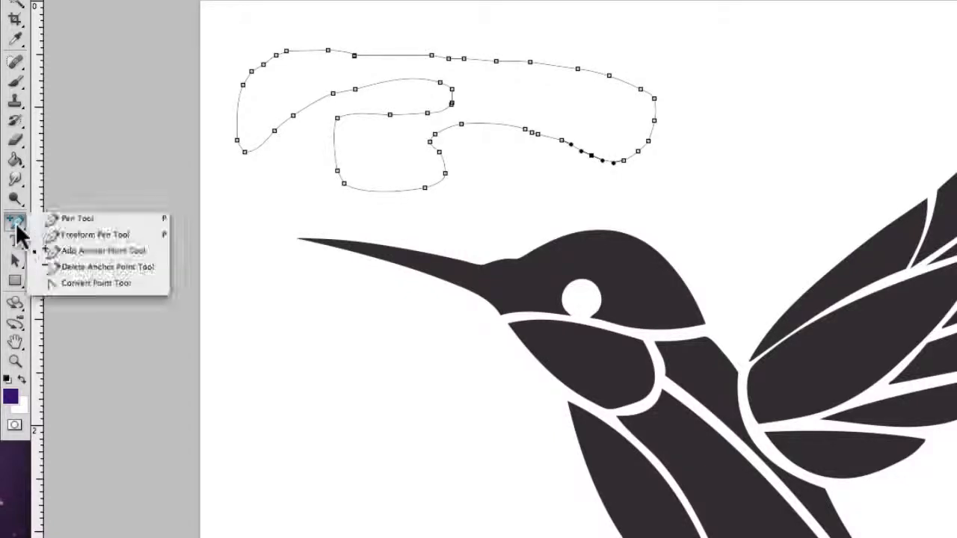
click(68, 266)
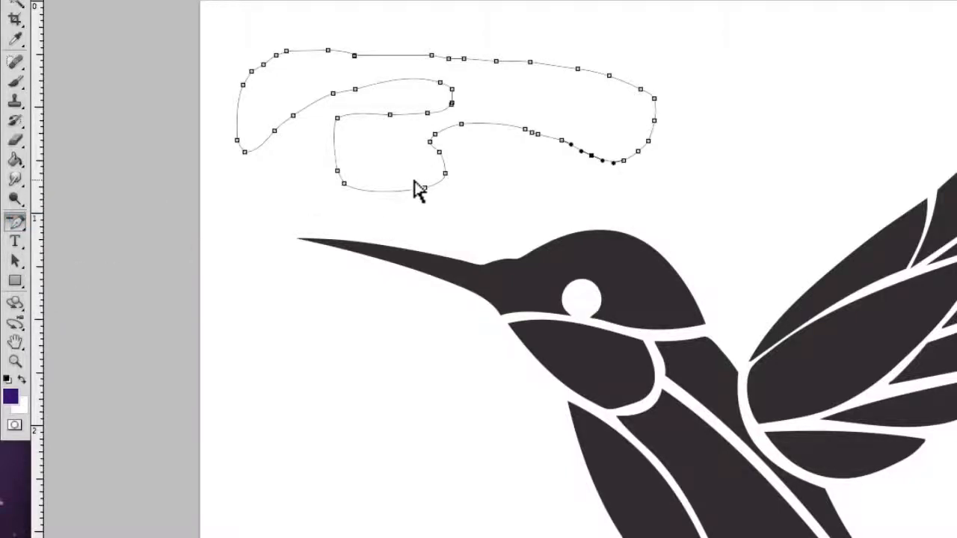
click(461, 125)
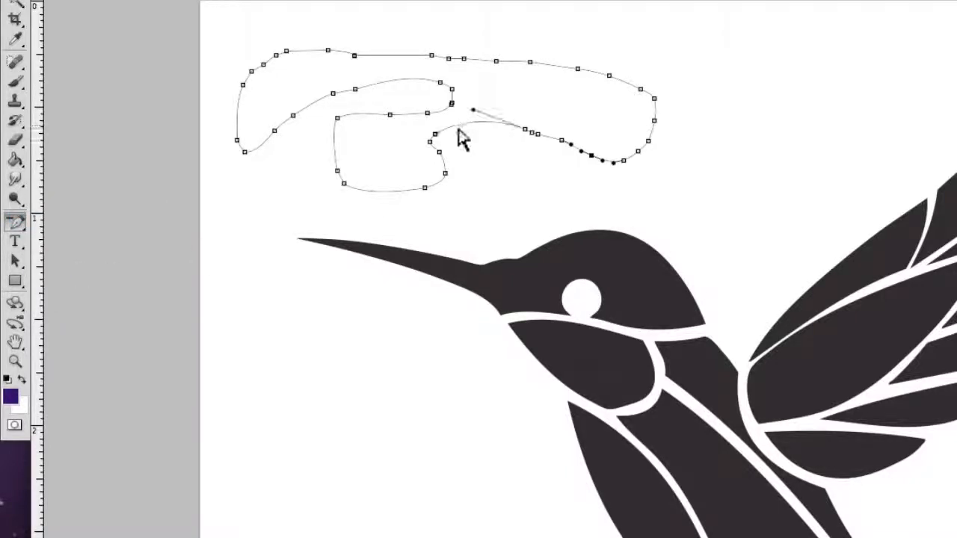
click(591, 155)
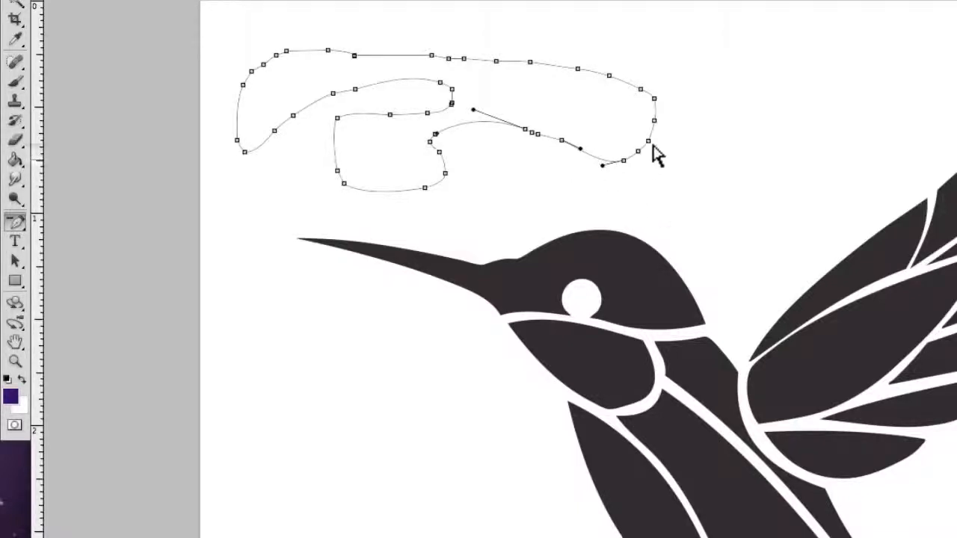
click(648, 142)
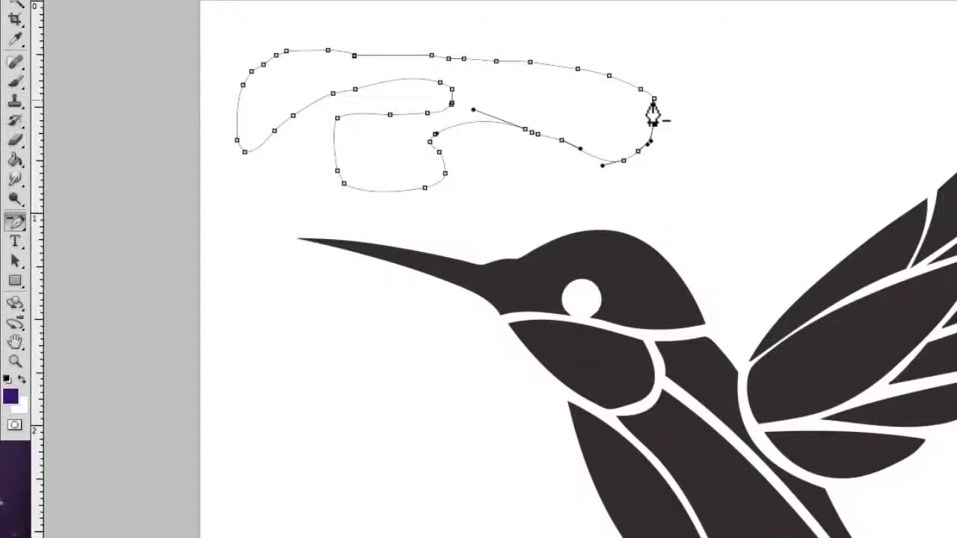
click(654, 100)
click(577, 70)
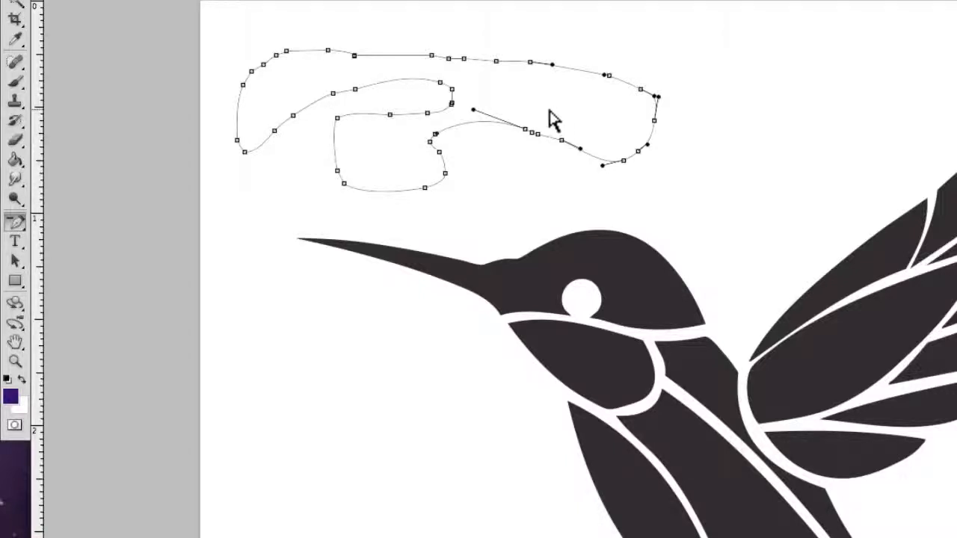
Convert eight smooth anchor points along the path's inner notch and lower boxy section to corner points
click(21, 230)
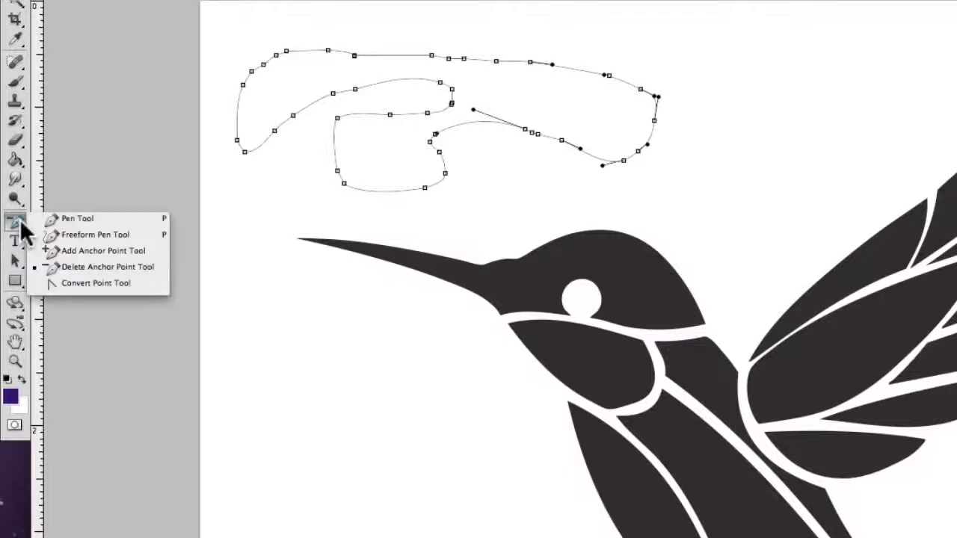
click(149, 284)
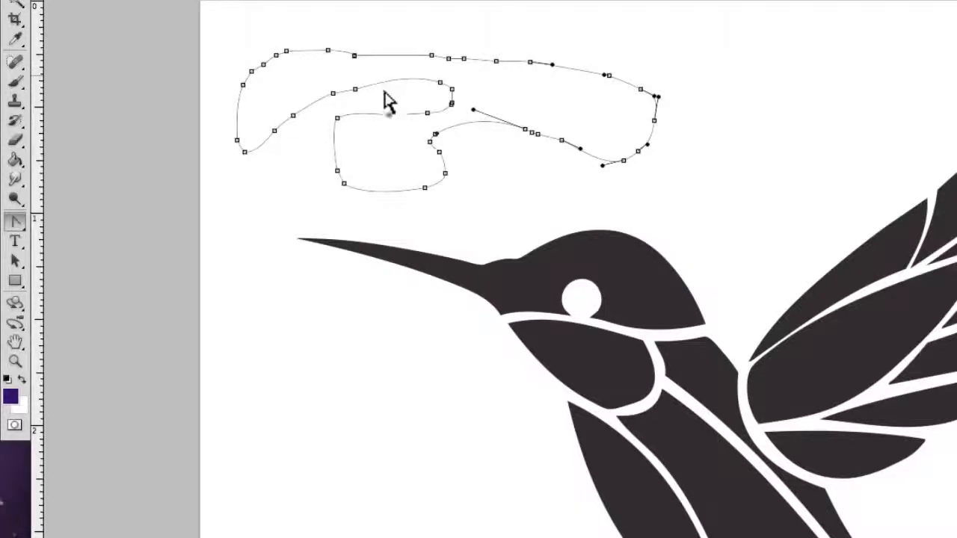
click(440, 83)
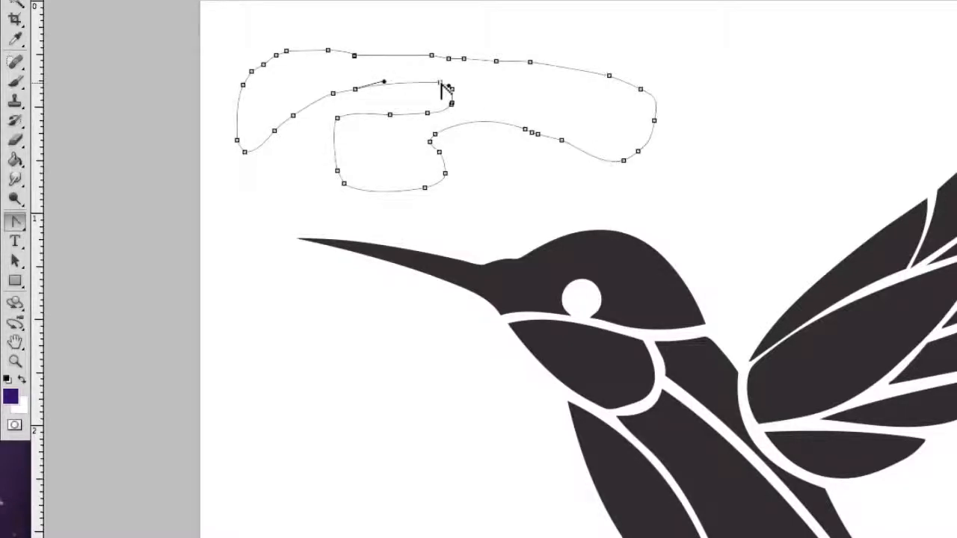
click(20, 220)
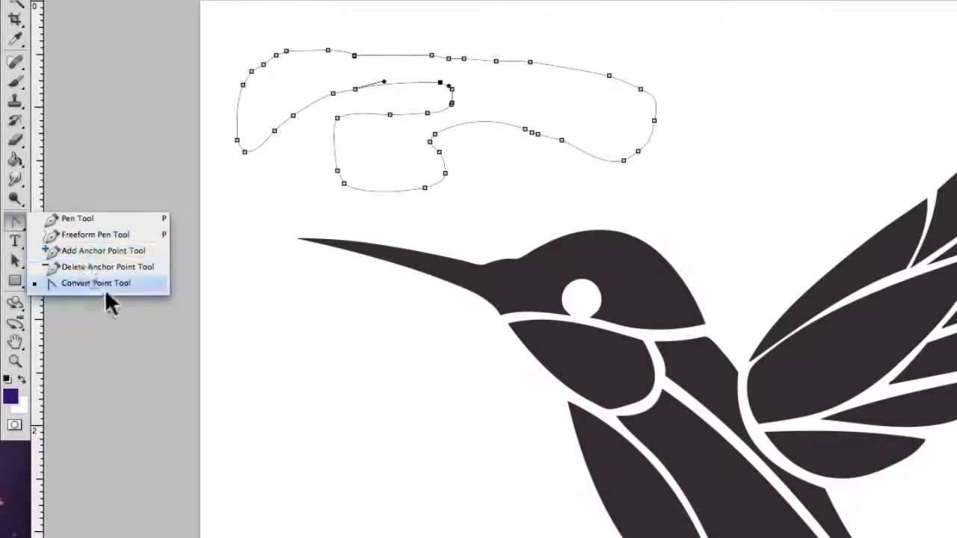
click(153, 286)
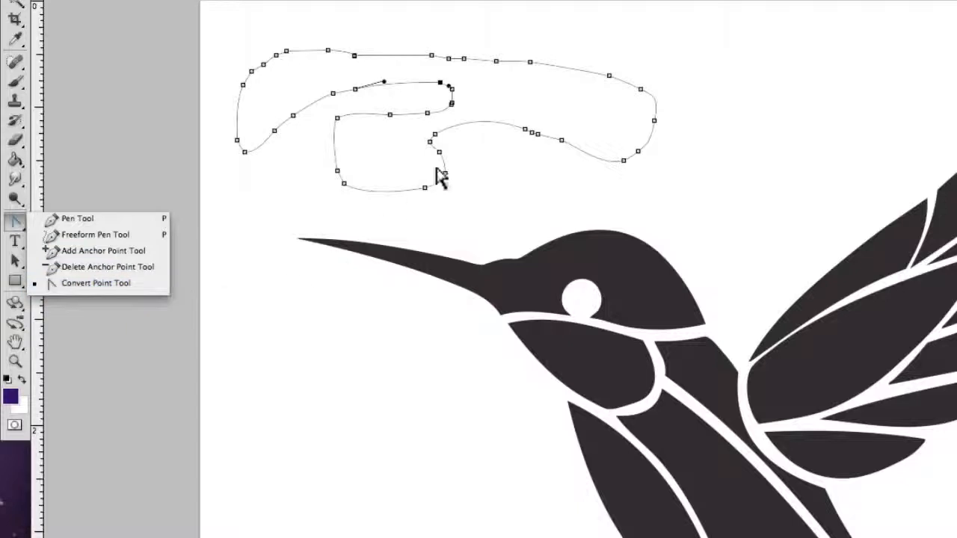
click(451, 89)
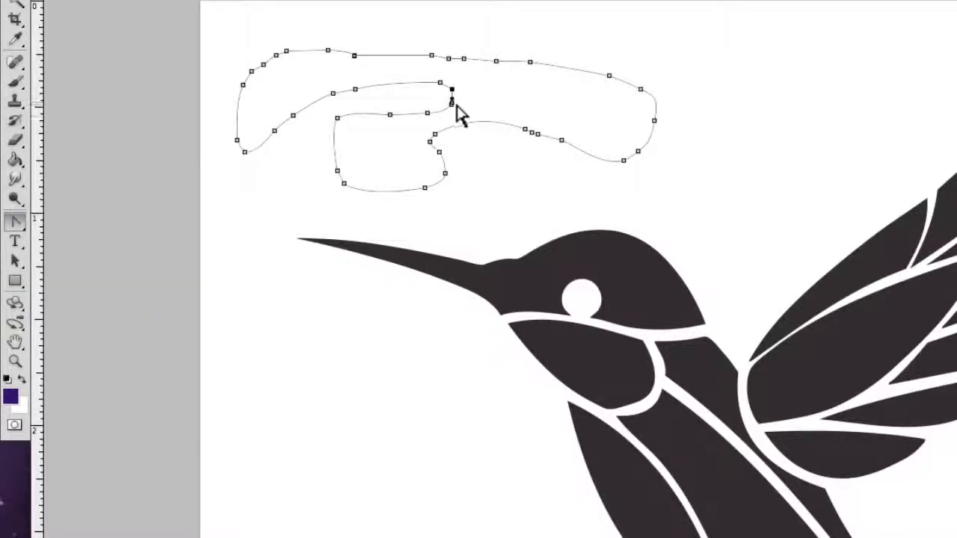
click(452, 104)
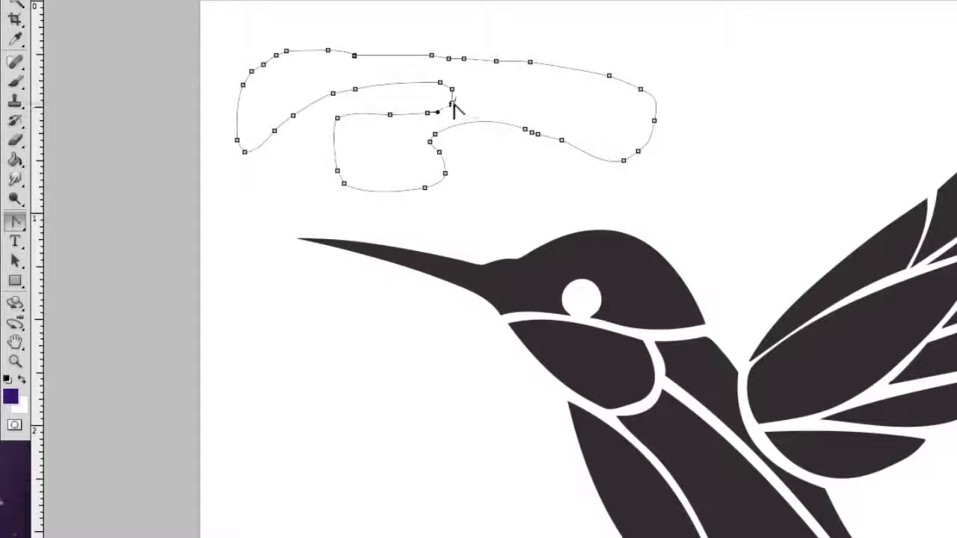
click(427, 112)
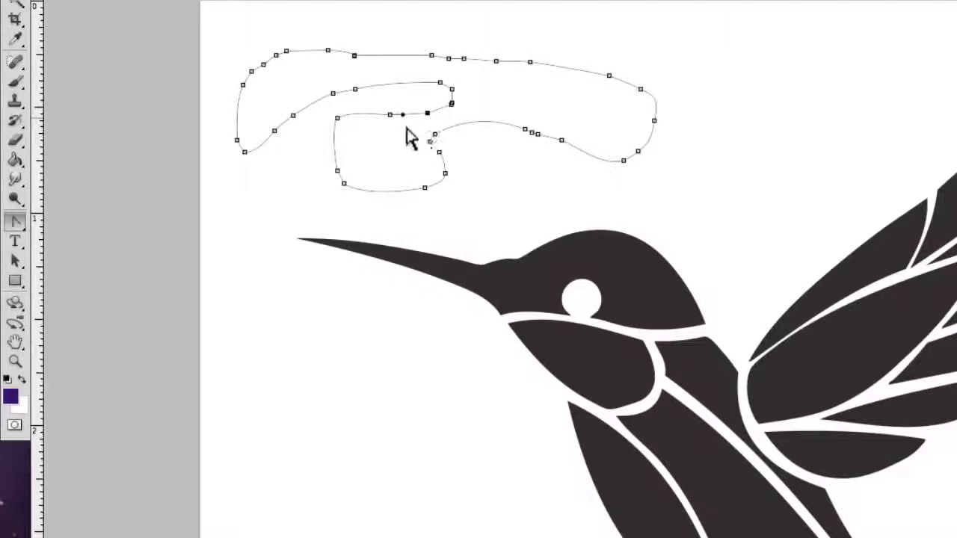
click(338, 118)
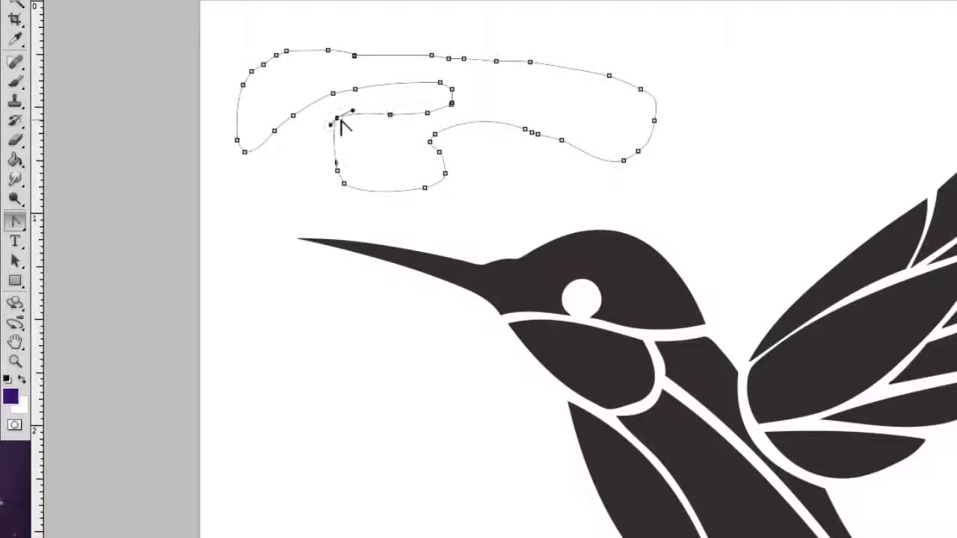
click(338, 172)
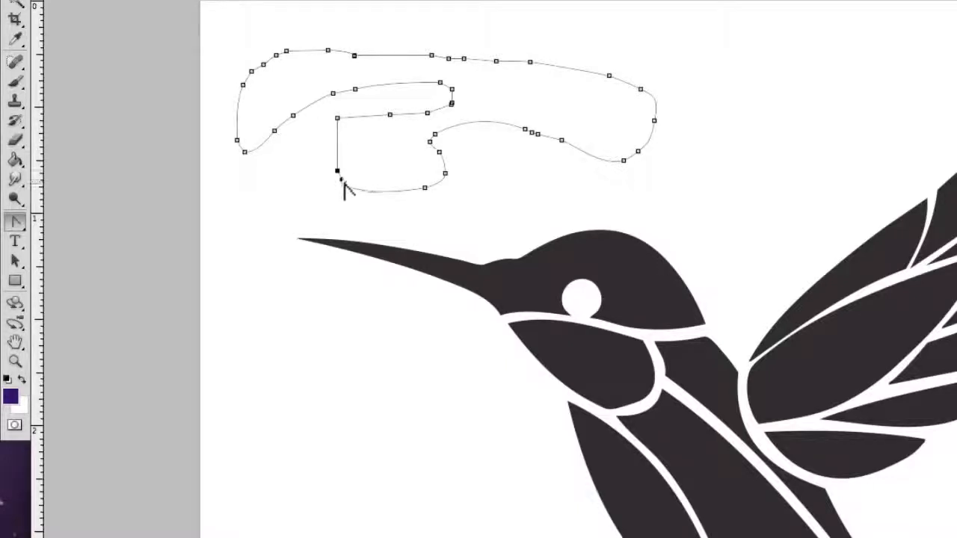
click(344, 183)
click(424, 187)
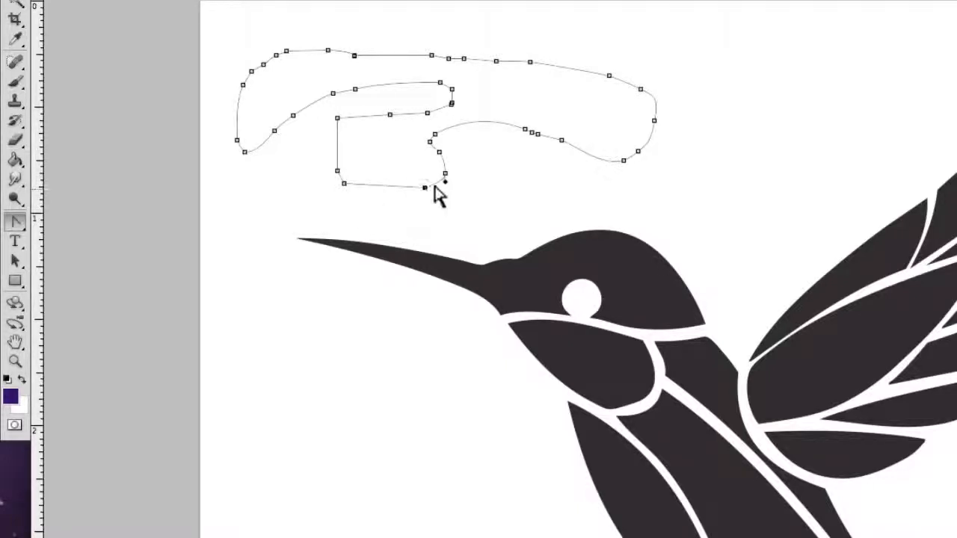
Convert the smooth anchor points from the boxy section's right side through the lower-right edge of the path to corner points
click(445, 174)
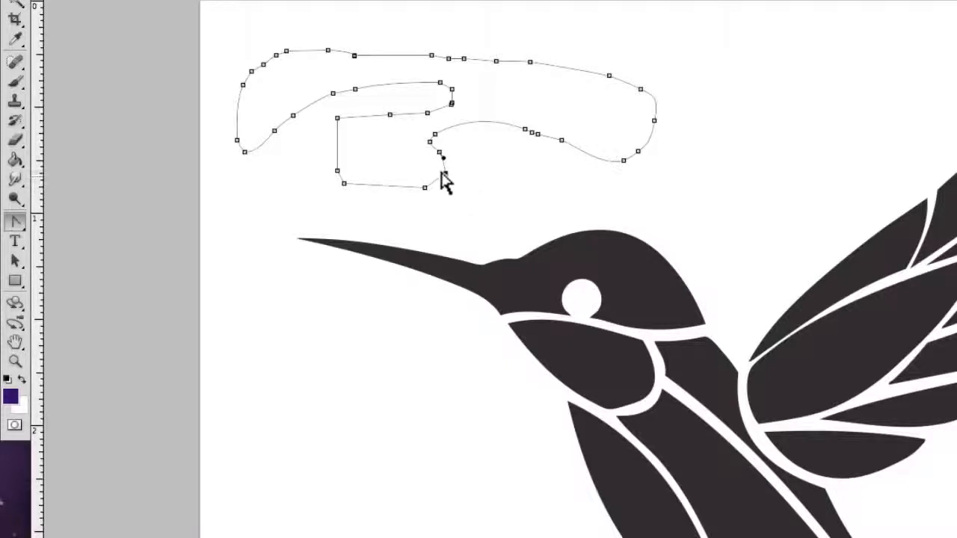
mouse_move(441, 154)
mouse_down()
mouse_move(436, 160)
mouse_move(429, 144)
mouse_up()
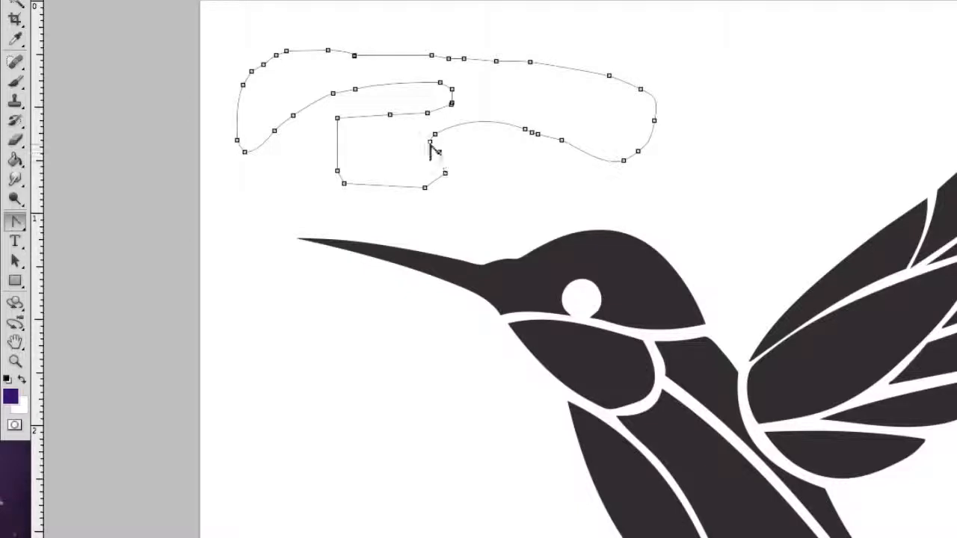
click(434, 136)
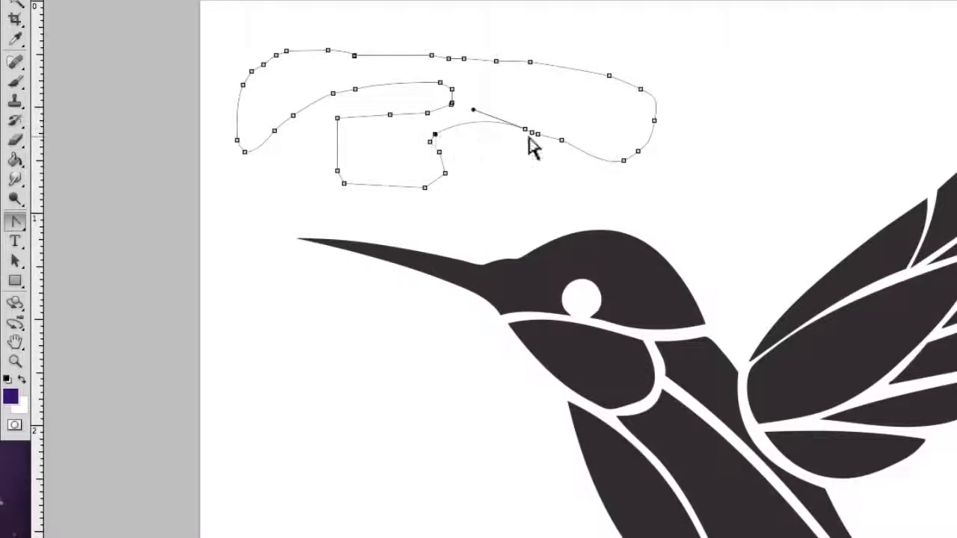
click(530, 132)
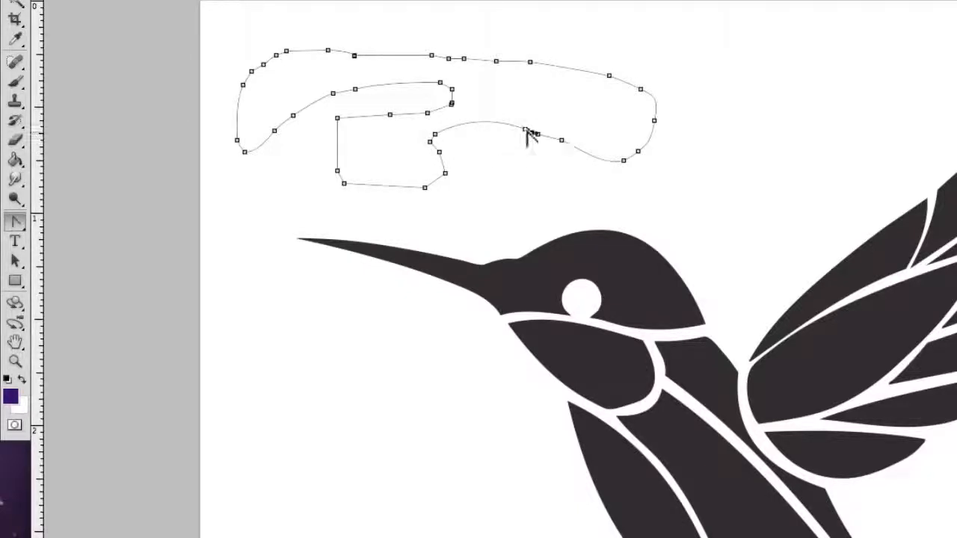
click(524, 130)
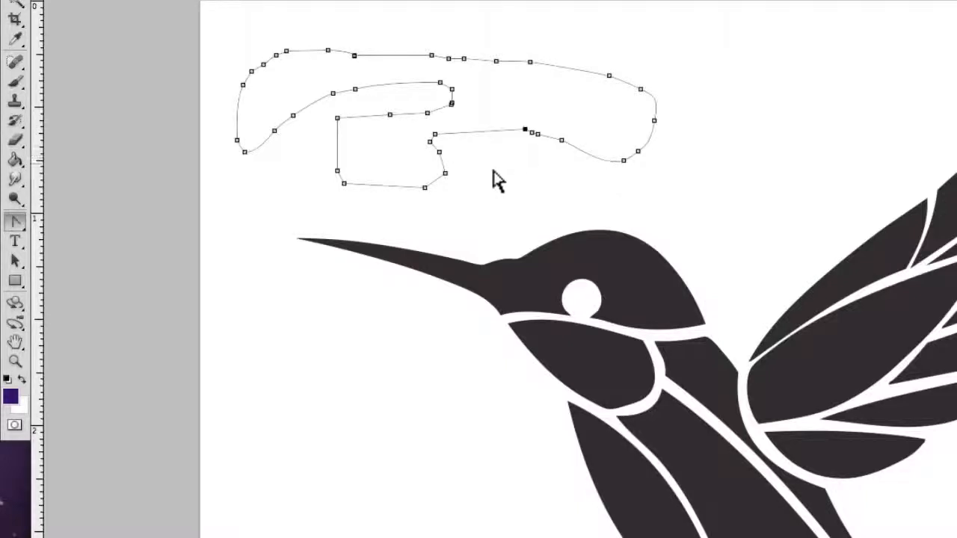
click(532, 133)
click(561, 141)
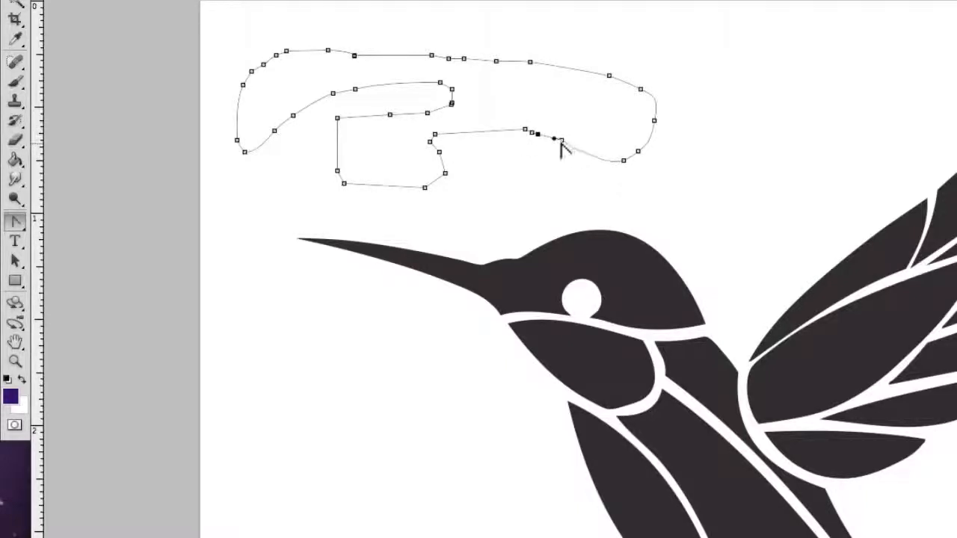
Convert the smooth anchor points around the path's right end, along its top edge and on its inner curve to corner points
click(623, 160)
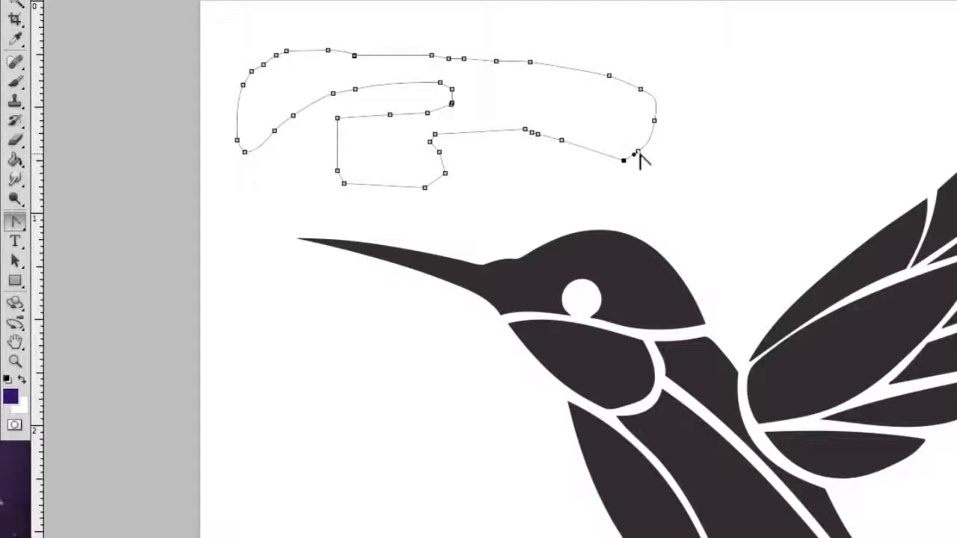
click(654, 120)
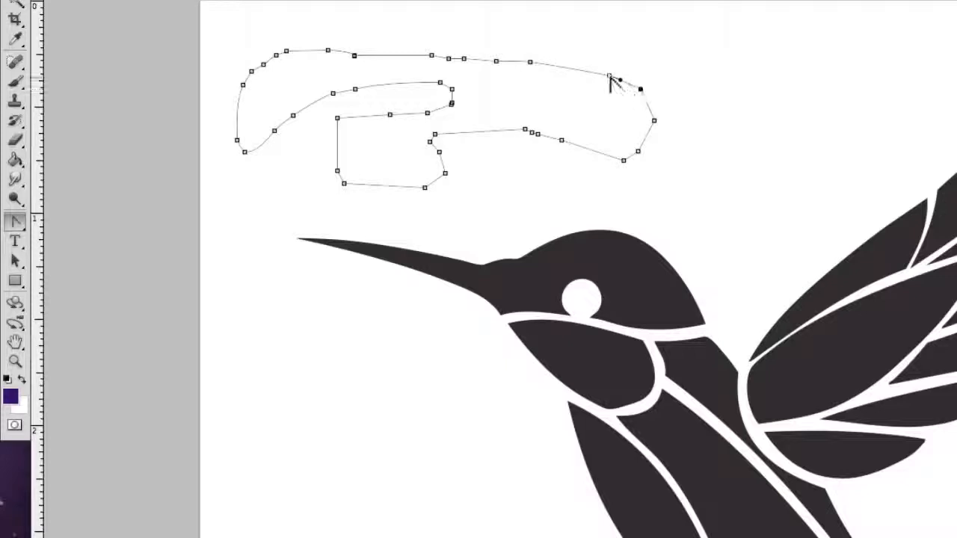
click(531, 64)
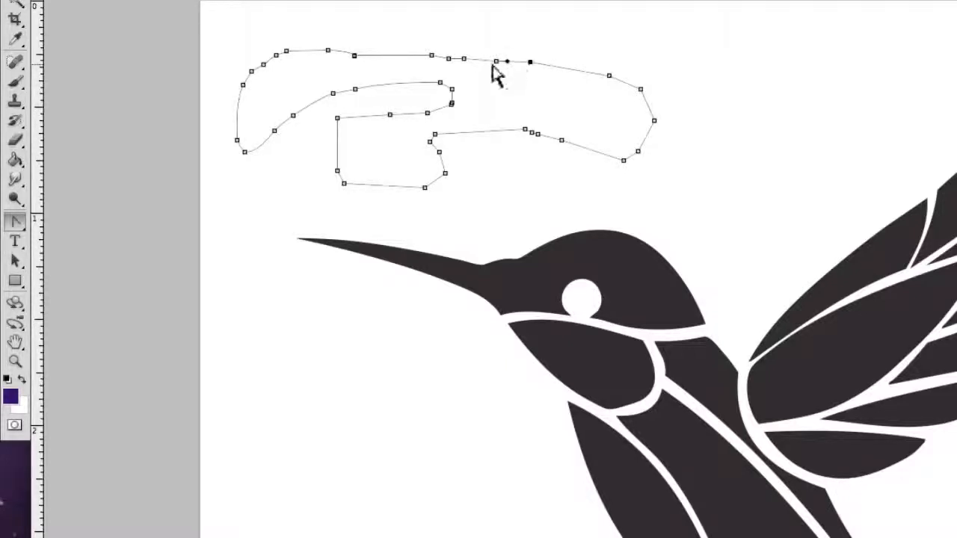
click(463, 59)
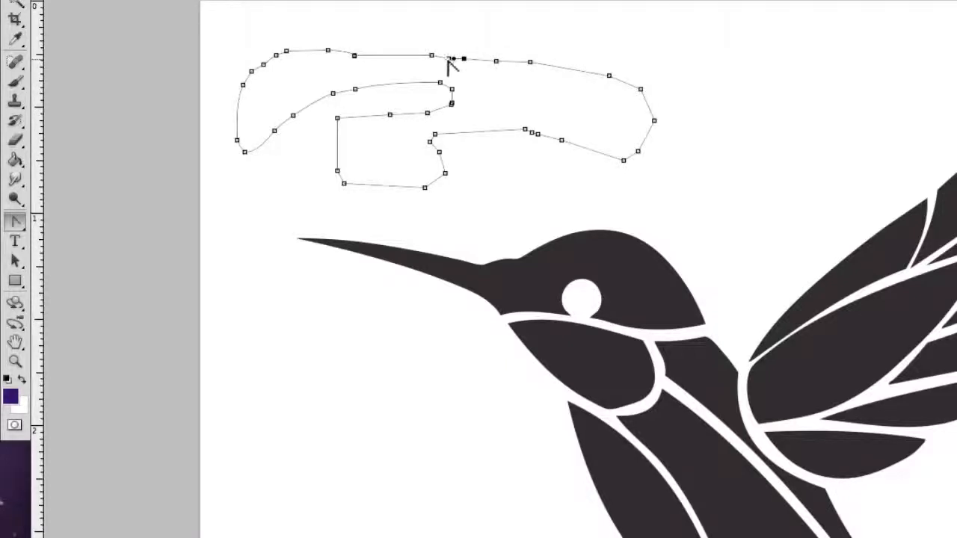
click(431, 56)
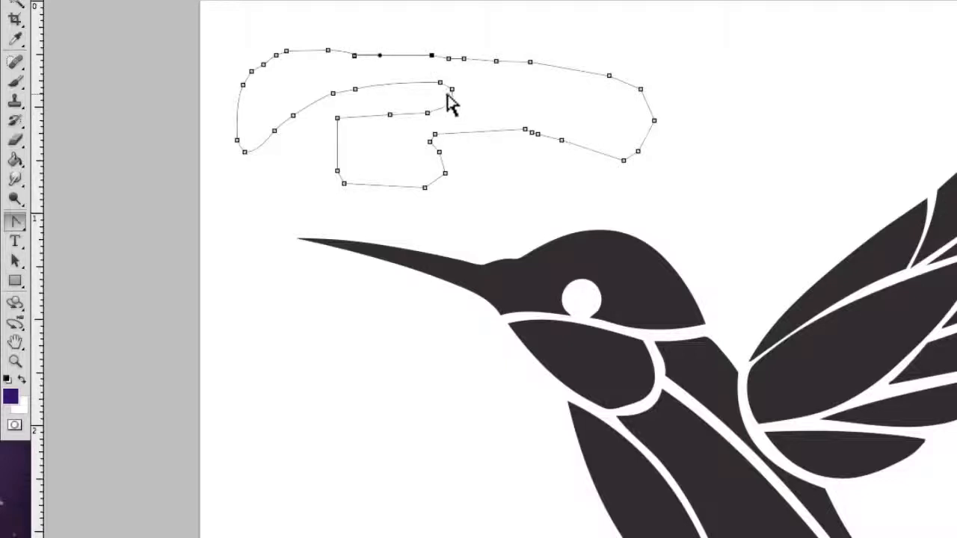
click(355, 89)
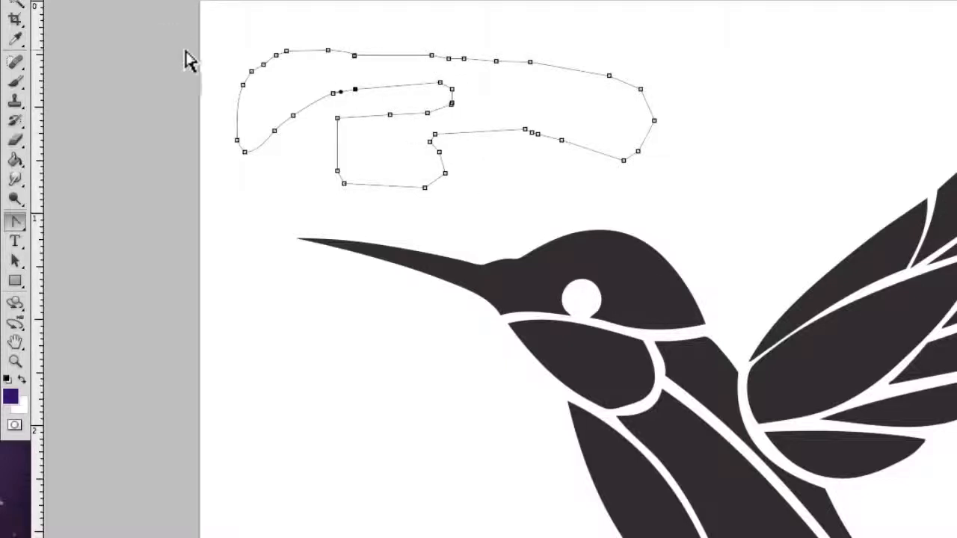
Delete the whole freeform path using the Path Selection tool and switch to the Pen tool
click(15, 260)
drag(16, 262, 91, 257)
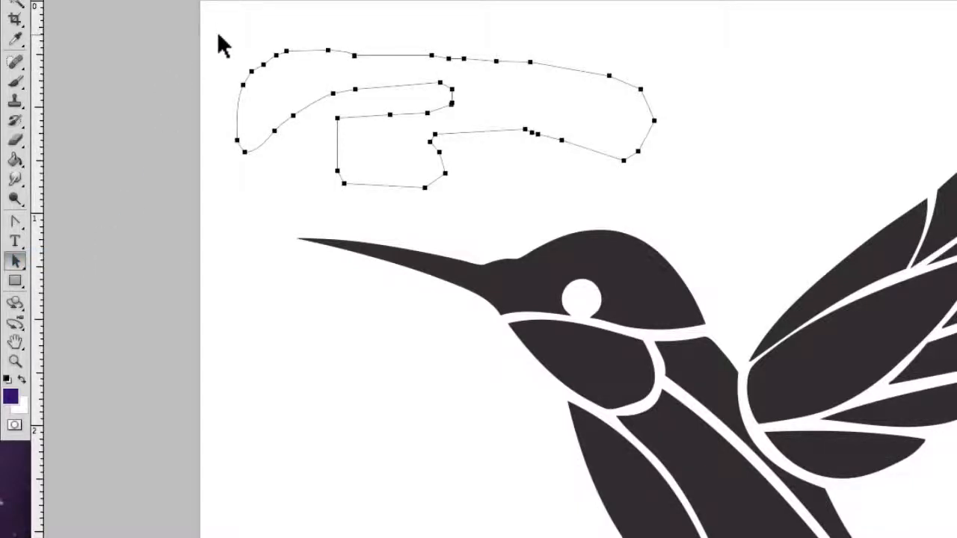
key(BackSpace)
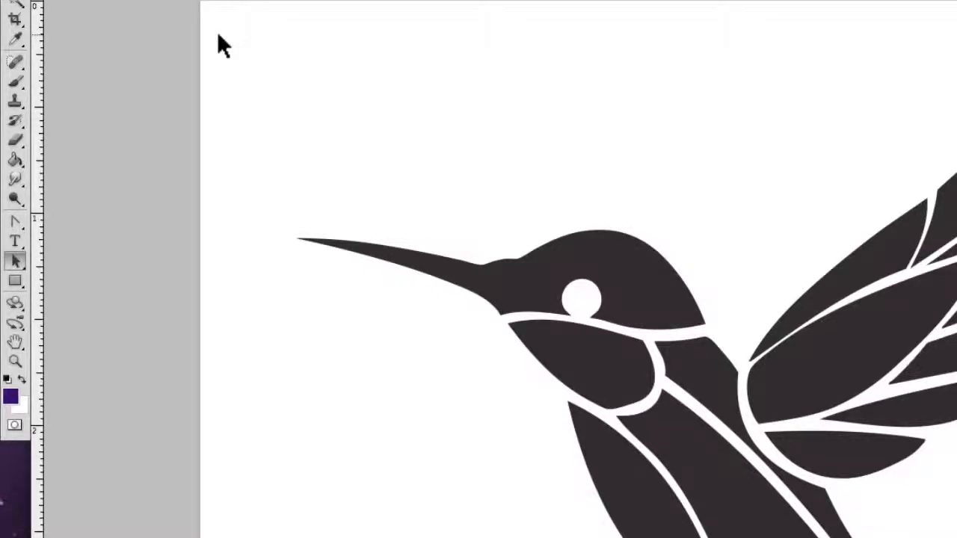
click(17, 262)
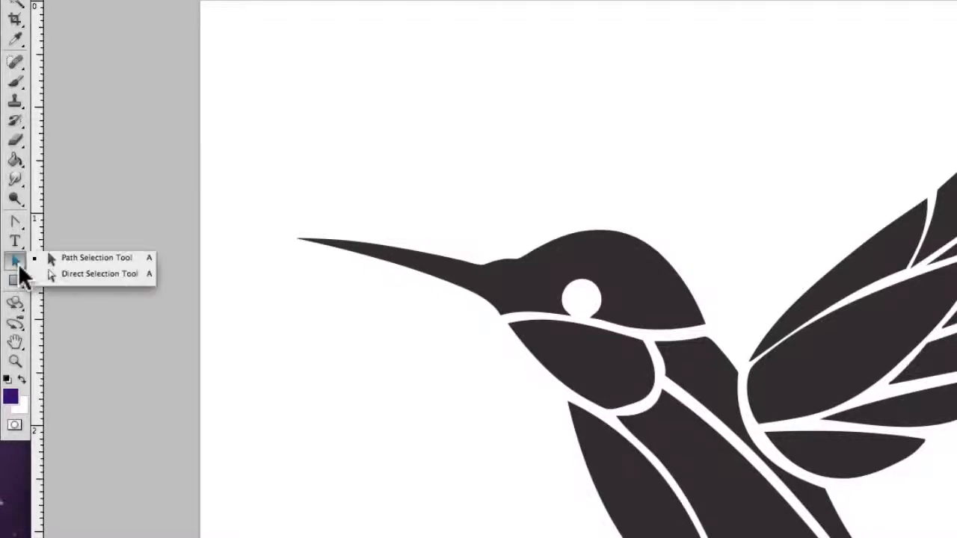
click(15, 221)
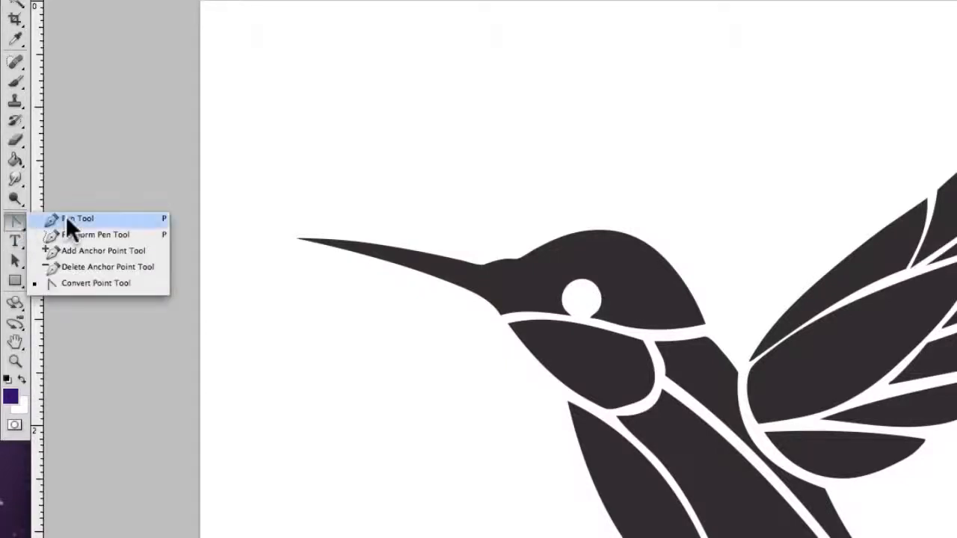
click(66, 217)
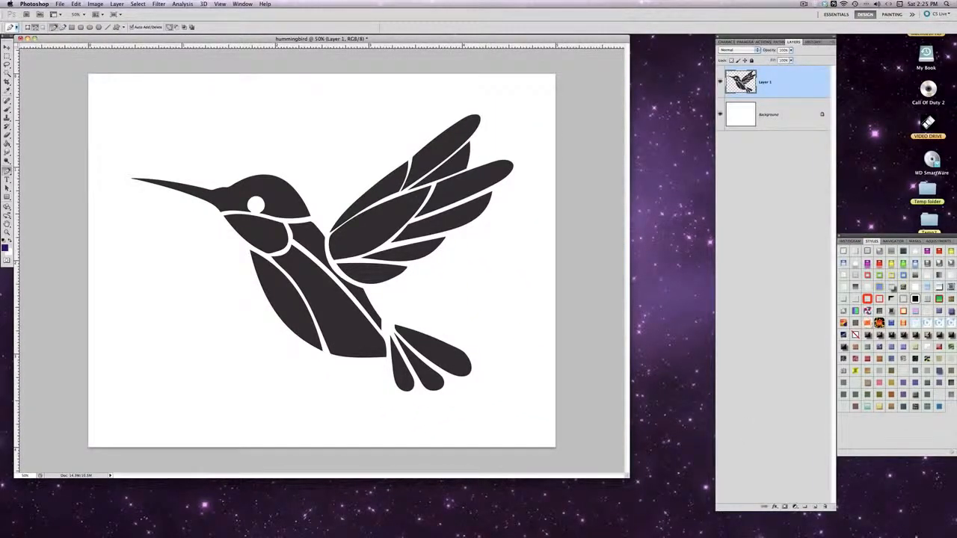
Switch to Firefox, view the Keep Designing free bird-winged vectors page from the browsing history, and return to the hummingbird document in Photoshop
mouse_move(913, 529)
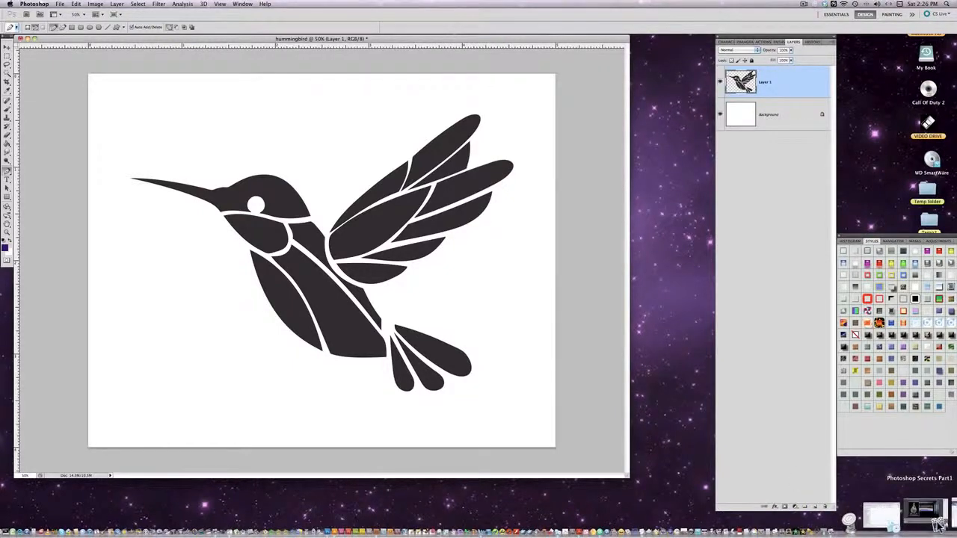
key(Tab)
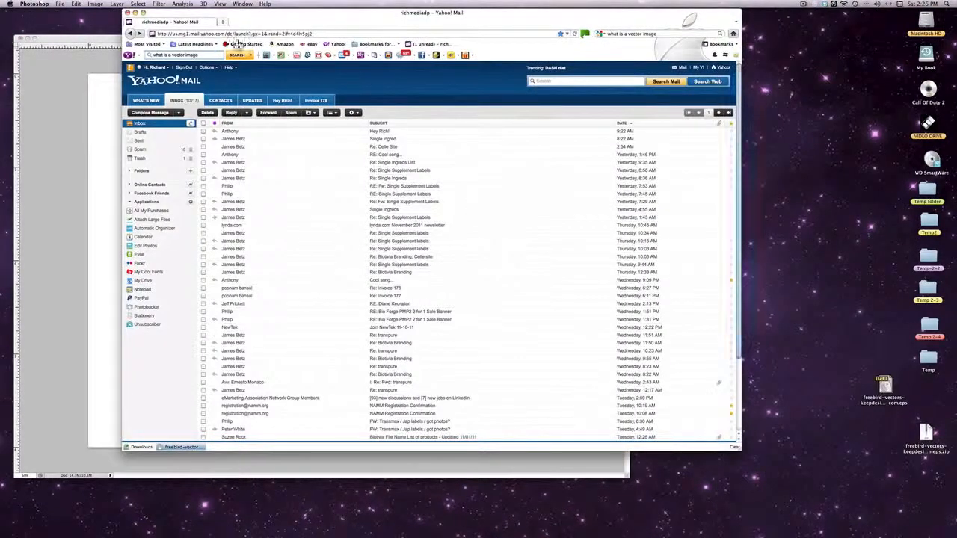
click(128, 4)
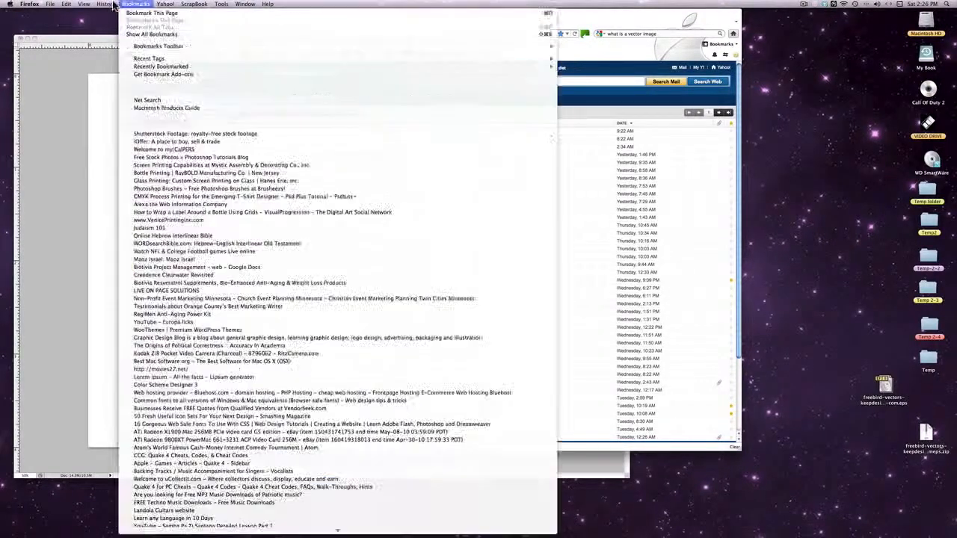
mouse_move(109, 5)
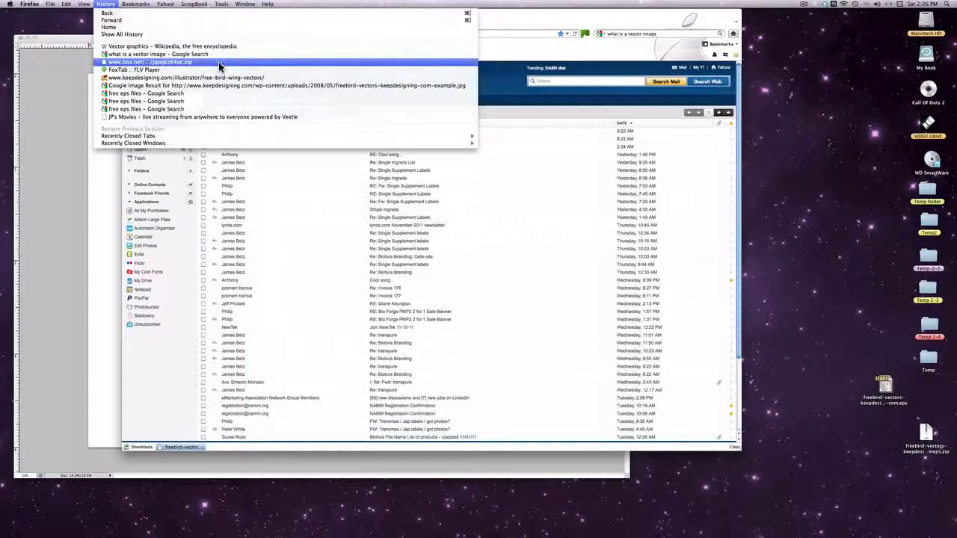
click(255, 79)
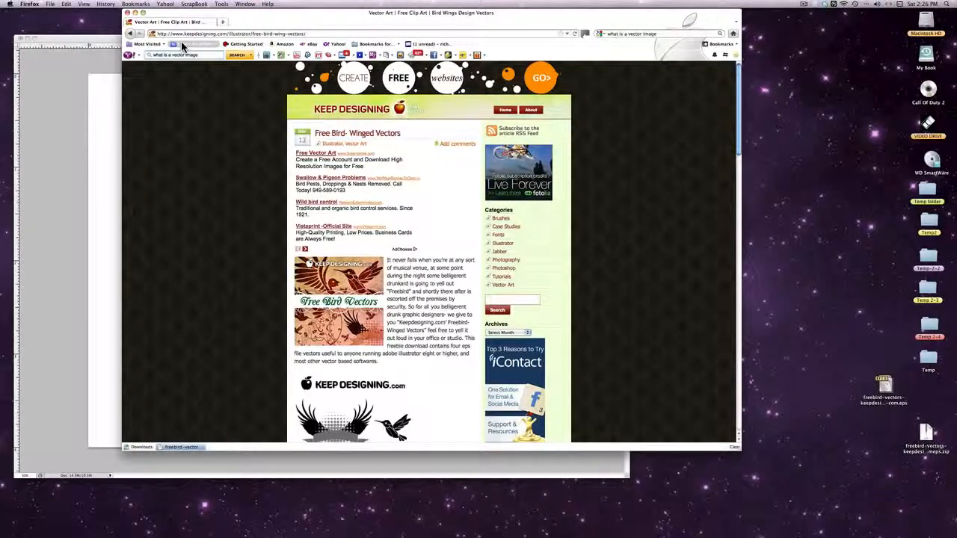
double_click(255, 14)
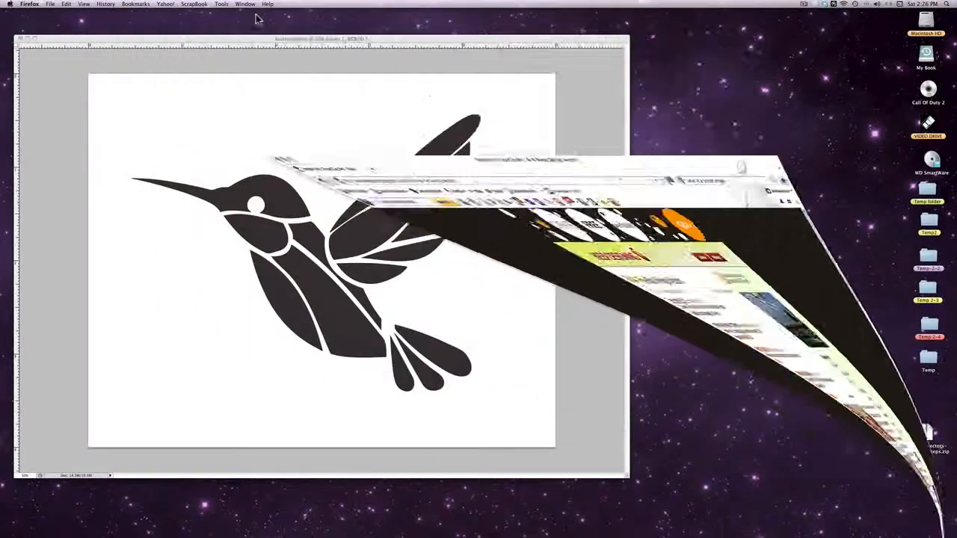
click(130, 149)
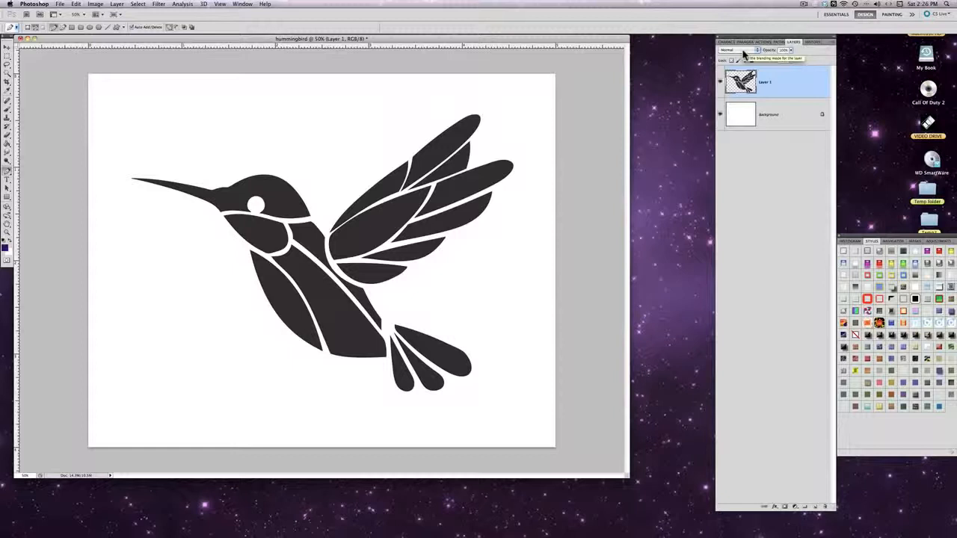
Reduce the opacity of the hummingbird's Layer 1 to 20%
click(792, 54)
drag(767, 56, 762, 57)
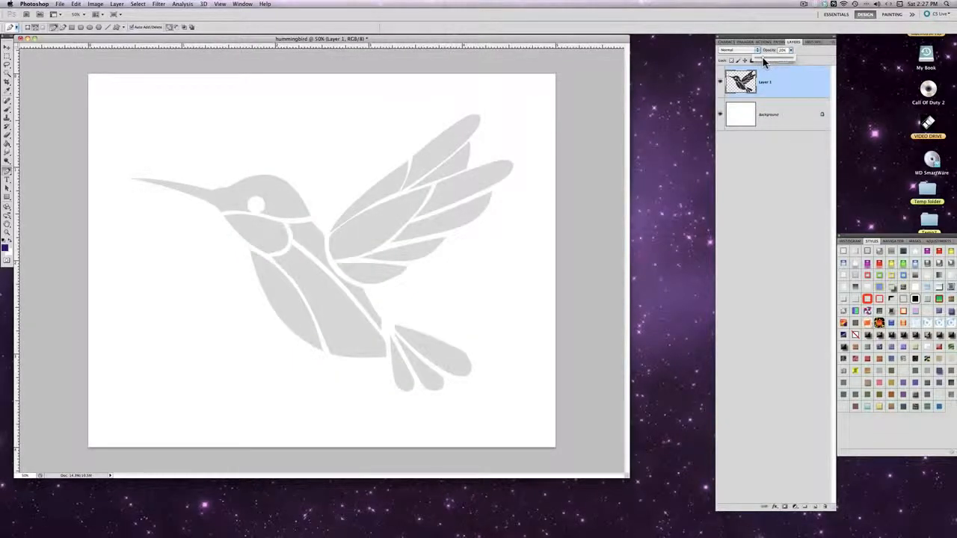
click(781, 92)
Start a Pen tool path with its first anchor point at the tip of the hummingbird's beak
click(7, 234)
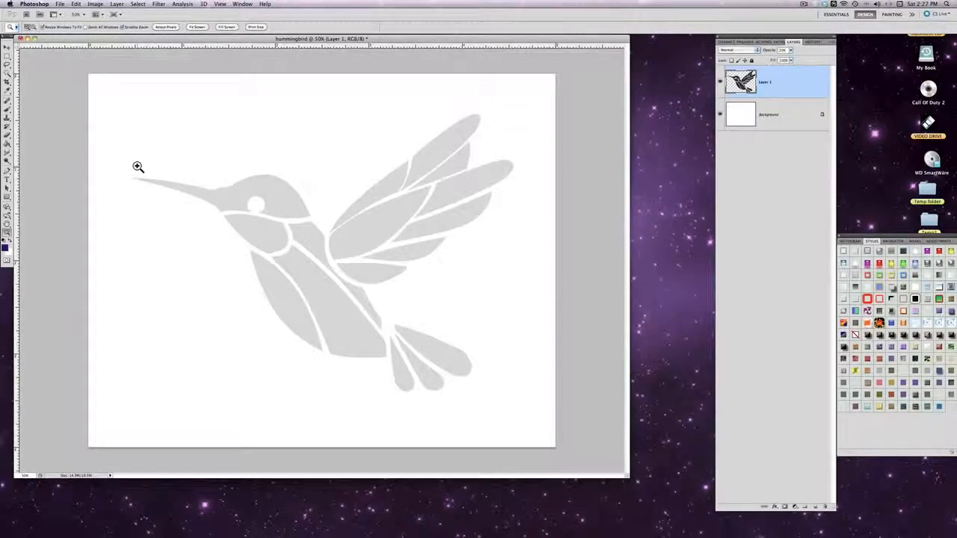
click(131, 166)
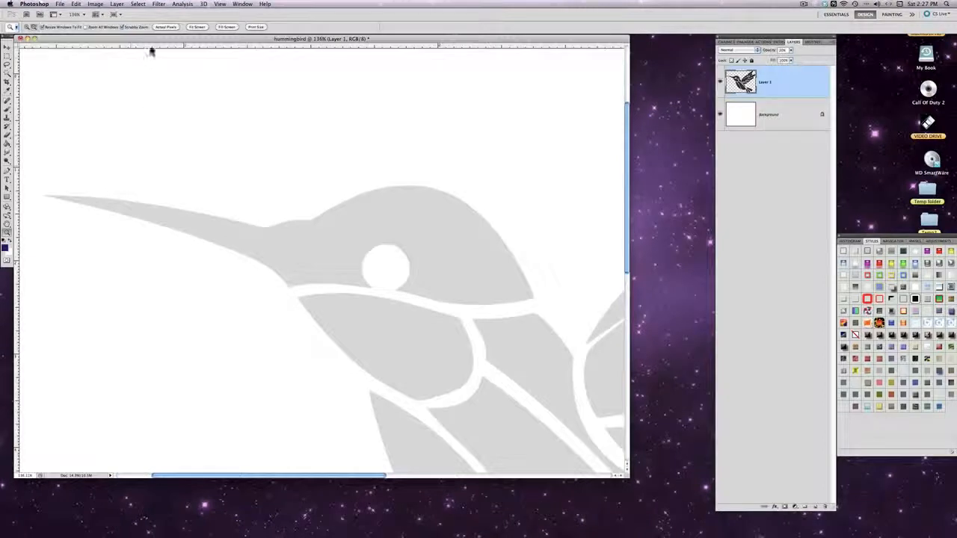
click(8, 172)
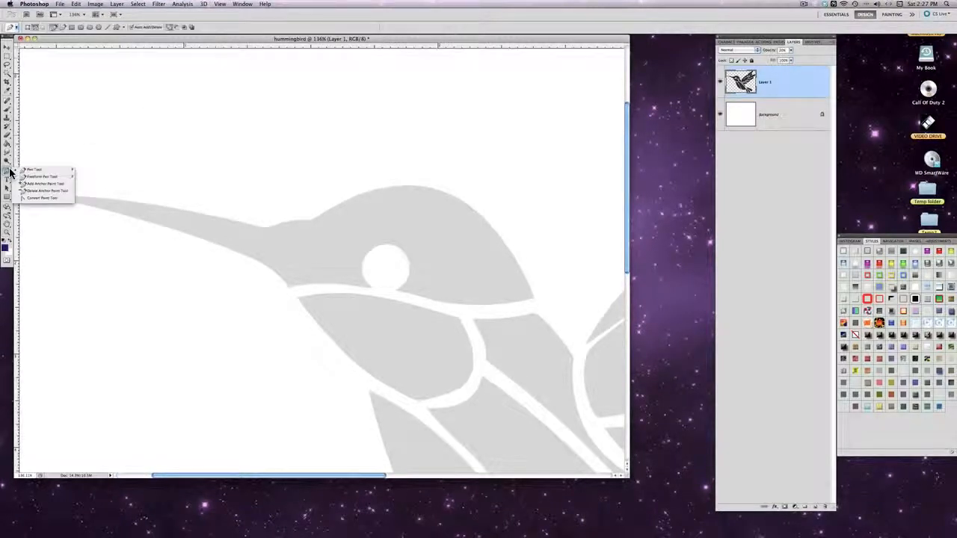
click(32, 170)
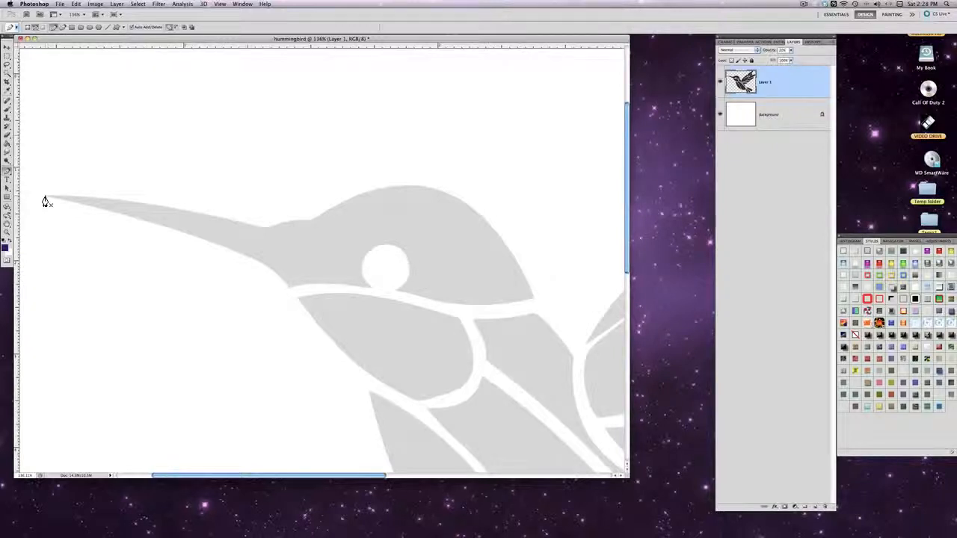
click(44, 196)
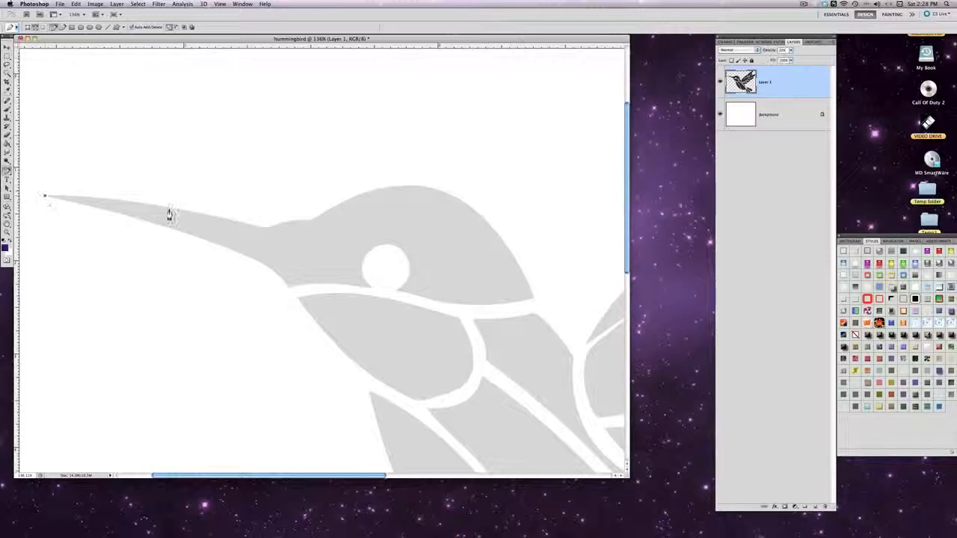
Try a straight segment to the upper base of the beak and a curved one toward the head, and step back both anchor points
click(257, 227)
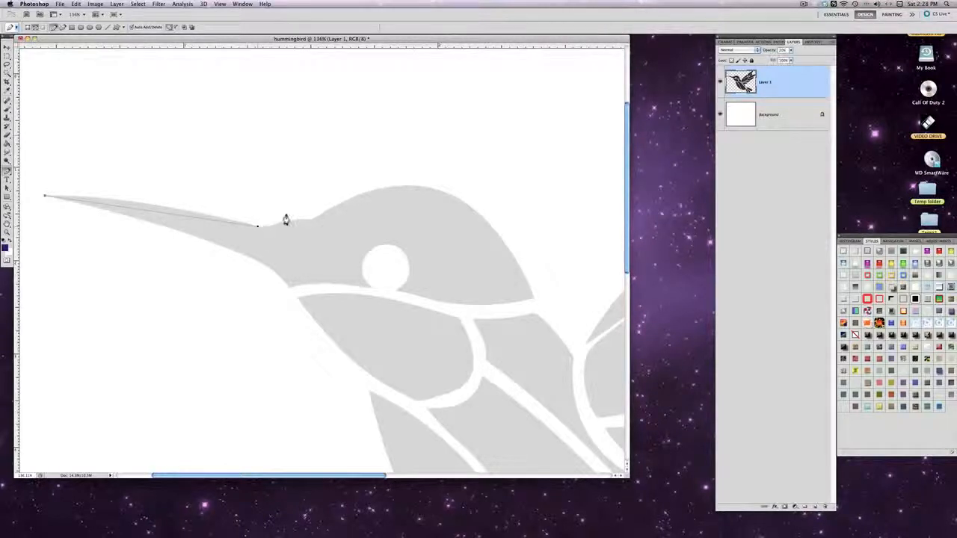
drag(257, 226, 326, 204)
click(78, 4)
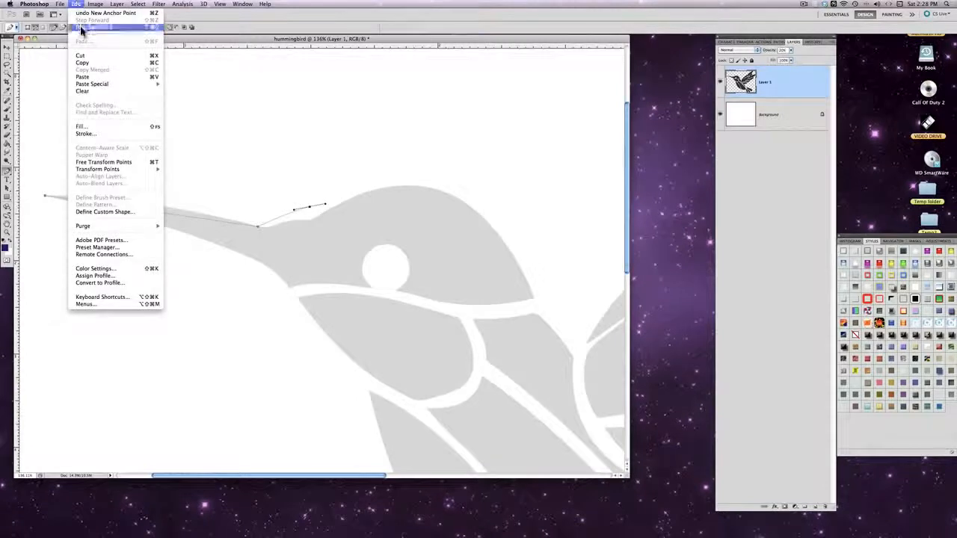
click(79, 27)
click(78, 5)
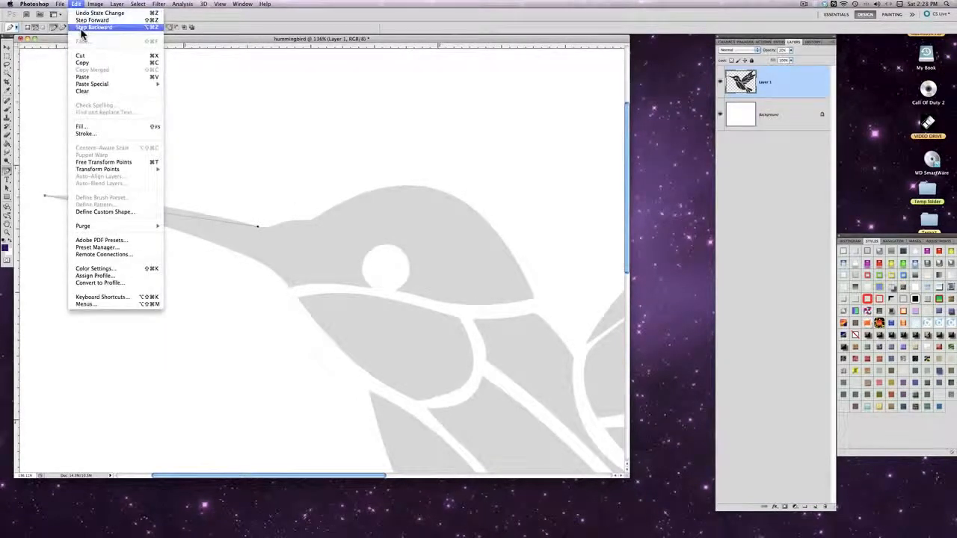
click(80, 27)
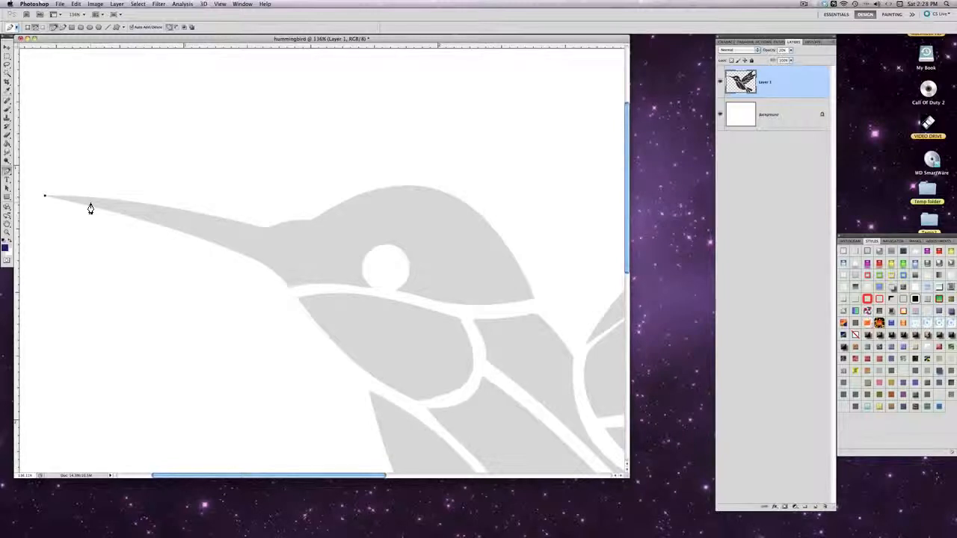
Draw a curved path segment along the beak's upper edge from its tip to its base, pulling long direction handles to fit the curve
click(254, 232)
key(super+z)
click(252, 225)
click(45, 196)
click(45, 196)
click(252, 227)
drag(252, 226, 387, 260)
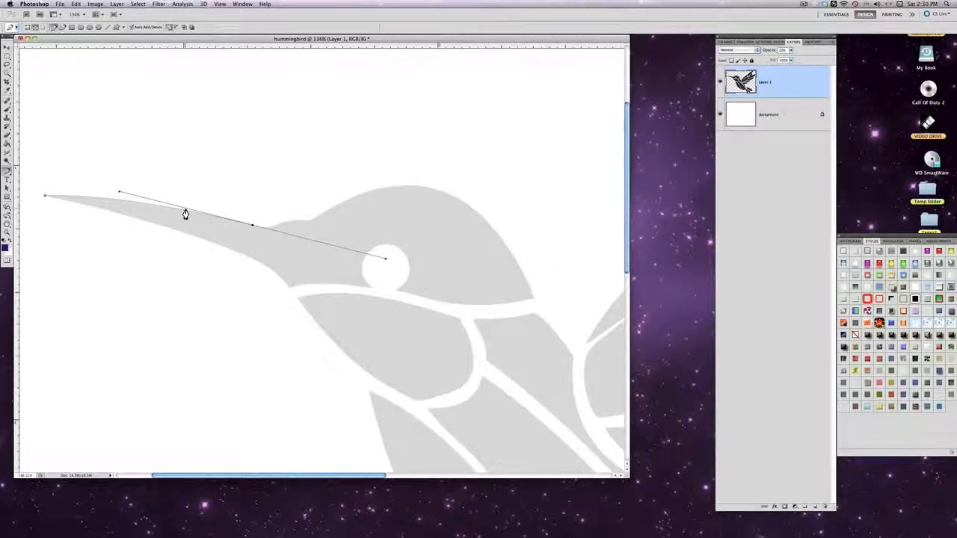
Trace the small bump between the beak's upper base and the forehead with short curved Pen segments, removing each anchor's outgoing handle
alt+click(253, 226)
click(281, 228)
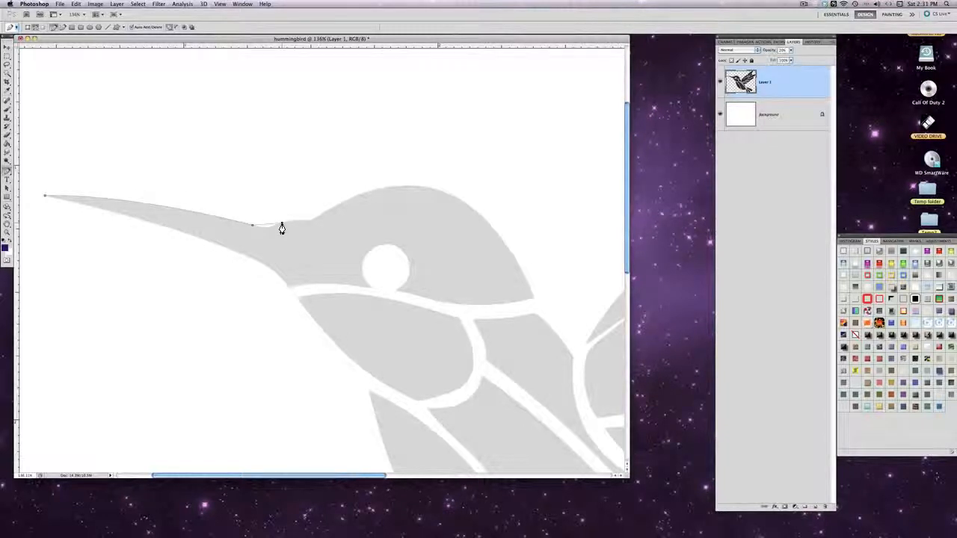
drag(282, 229, 302, 216)
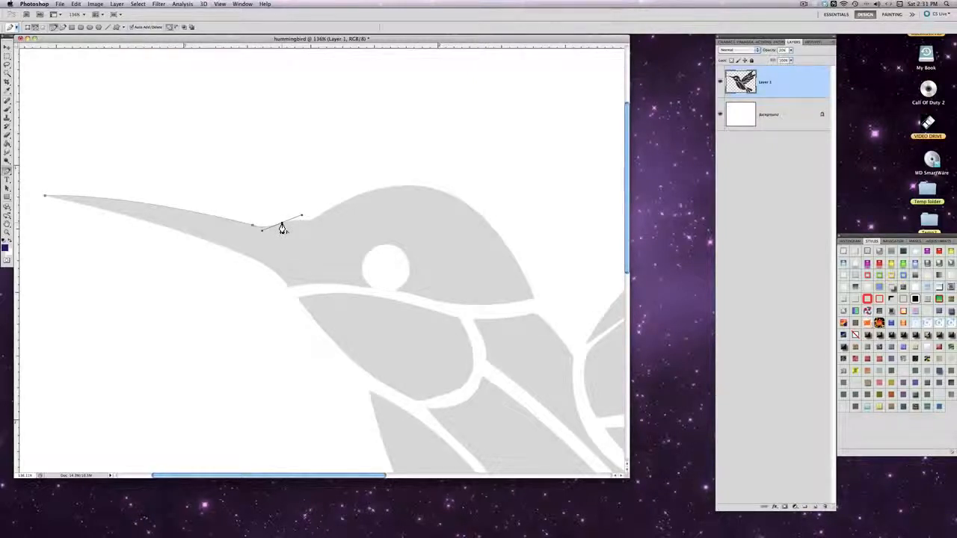
click(282, 225)
click(304, 222)
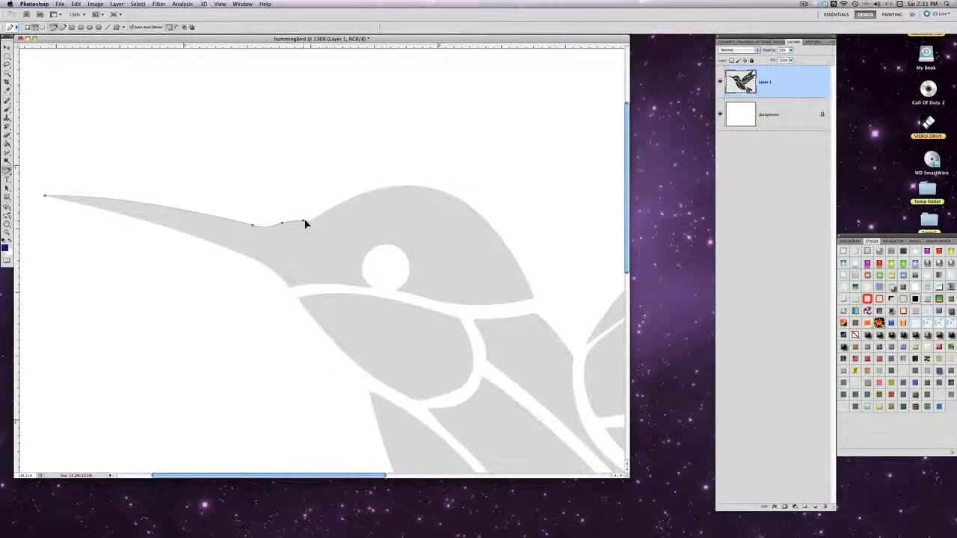
drag(304, 220, 306, 222)
drag(315, 218, 326, 214)
alt+click(320, 216)
Extend the path over the crown to the back of the head and along its lower edge to the eye opening, removing outgoing handles
drag(533, 299, 610, 448)
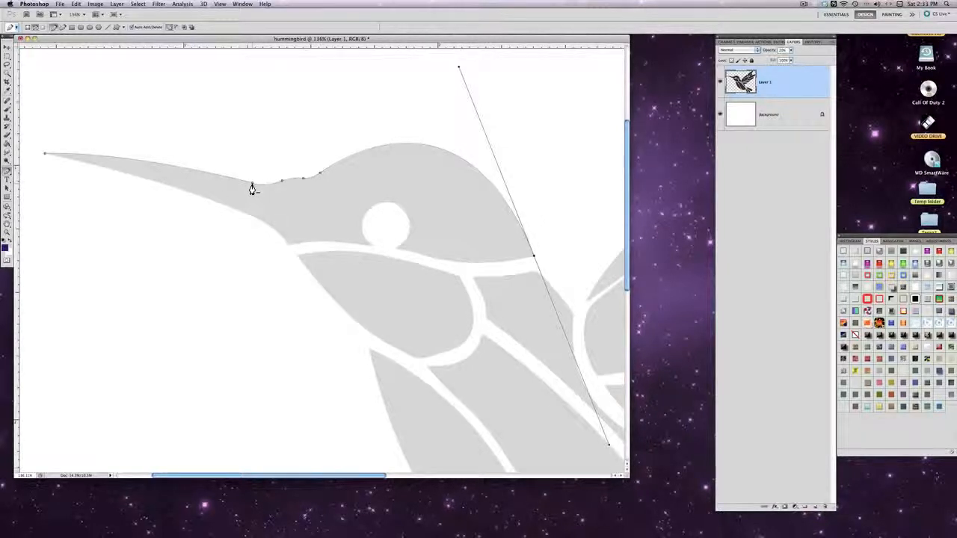
alt+click(532, 261)
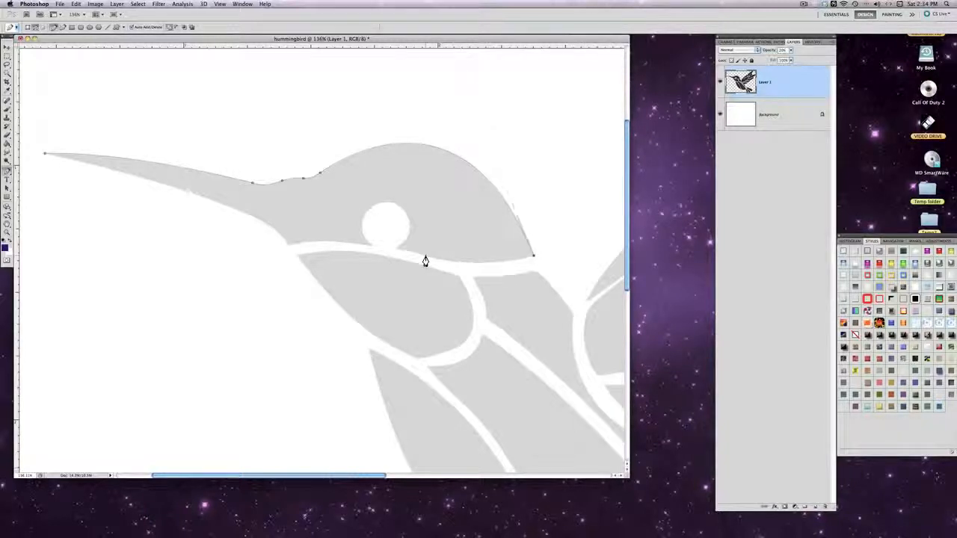
click(424, 258)
drag(410, 249, 381, 242)
alt+click(425, 257)
drag(396, 250, 388, 248)
click(396, 249)
Trace around the round eye with curved segments and continue the path along the head's lower edge to the chin corner
drag(401, 207, 379, 181)
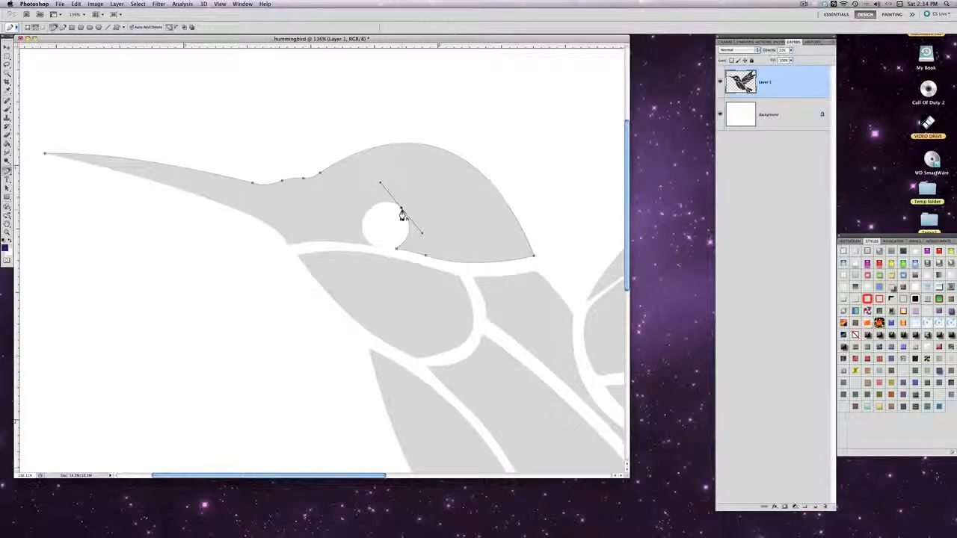
alt+click(400, 209)
drag(363, 218, 348, 252)
click(363, 220)
drag(372, 247, 389, 264)
alt+click(372, 247)
drag(289, 246, 268, 257)
Try to close the path with one curved segment from the chin corner to the beak tip, and step back the closing
scroll(124, 233, left, 5)
scroll(124, 233, up, 10)
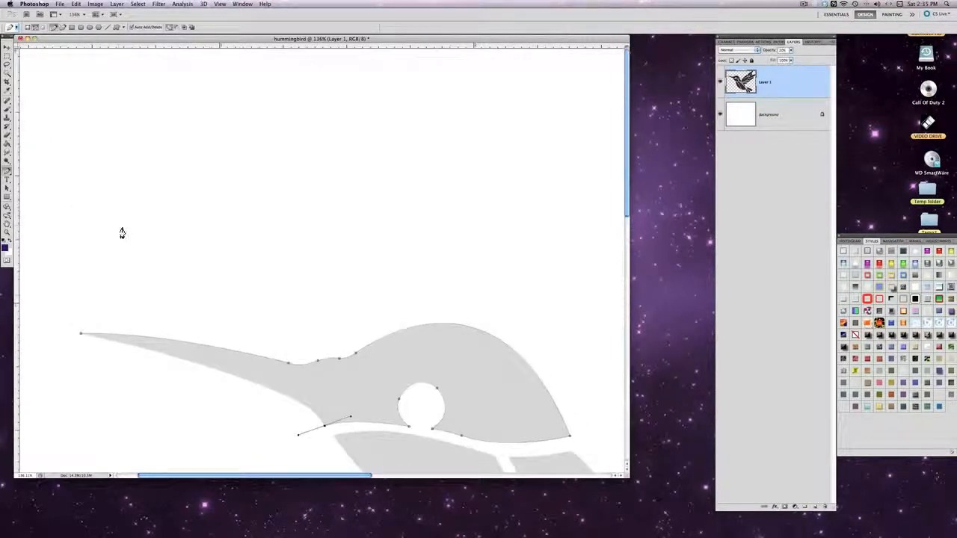
scroll(124, 238, down, 6)
scroll(124, 239, down, 8)
scroll(124, 239, up, 6)
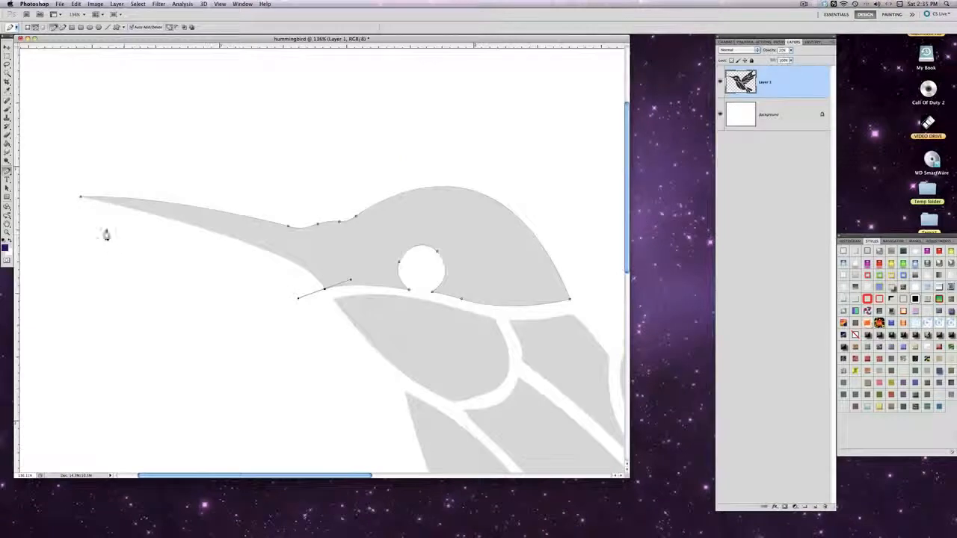
click(82, 200)
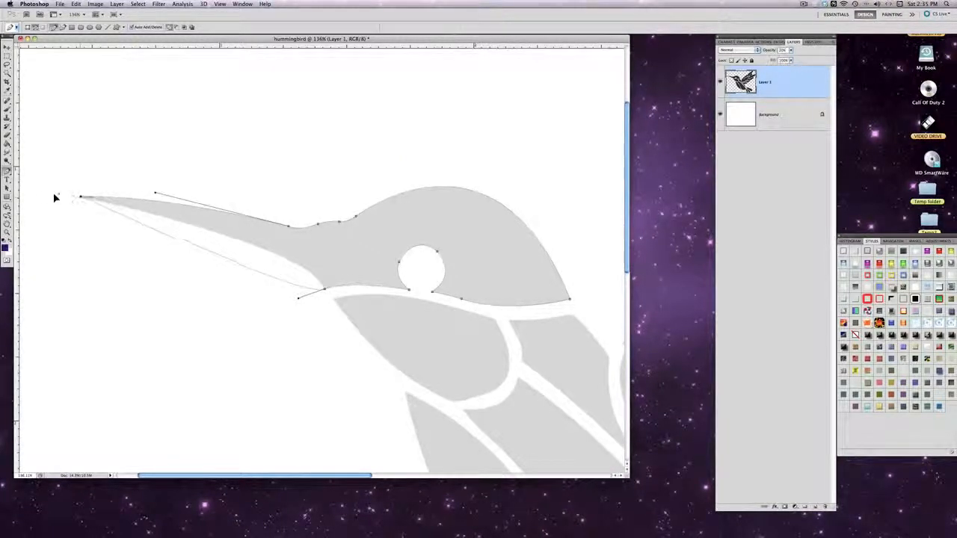
scroll(20, 196, left, 6)
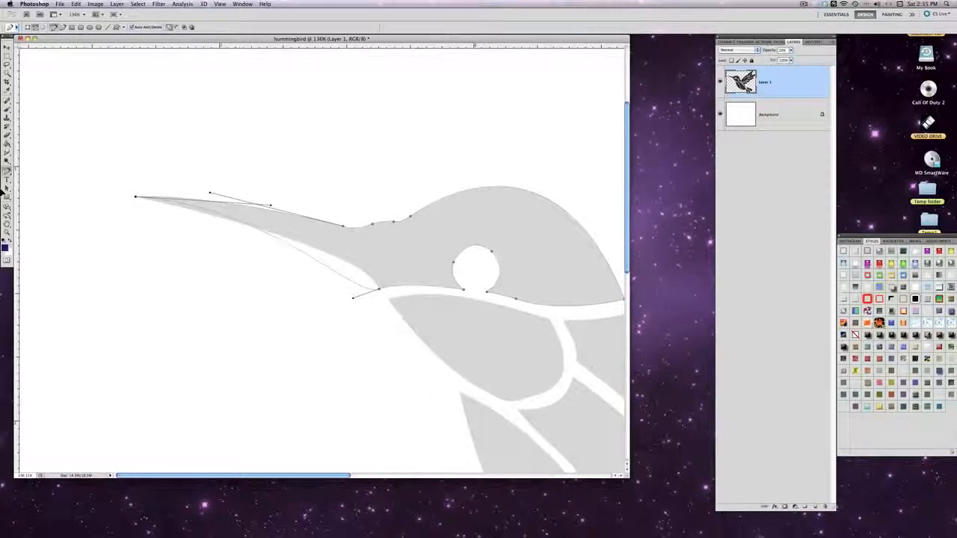
super+click(145, 281)
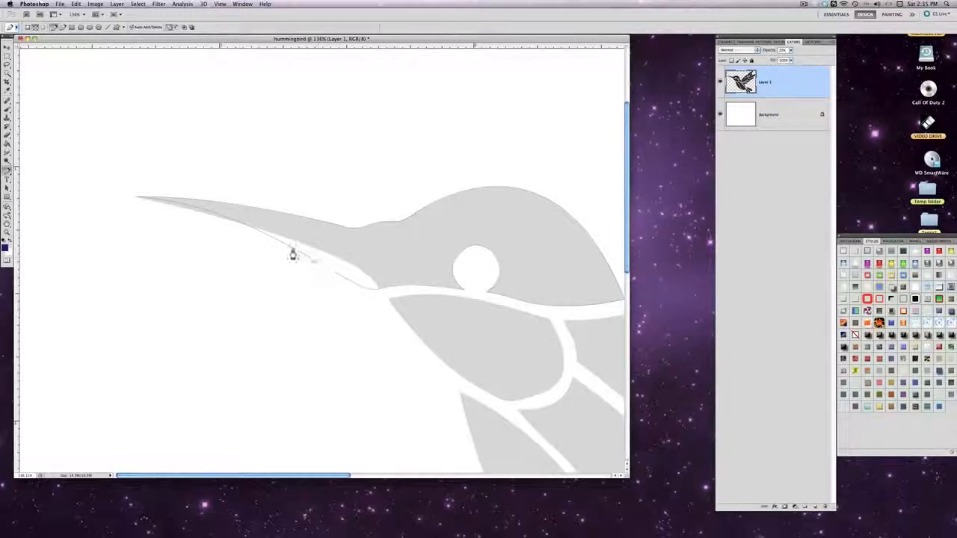
click(76, 4)
click(83, 28)
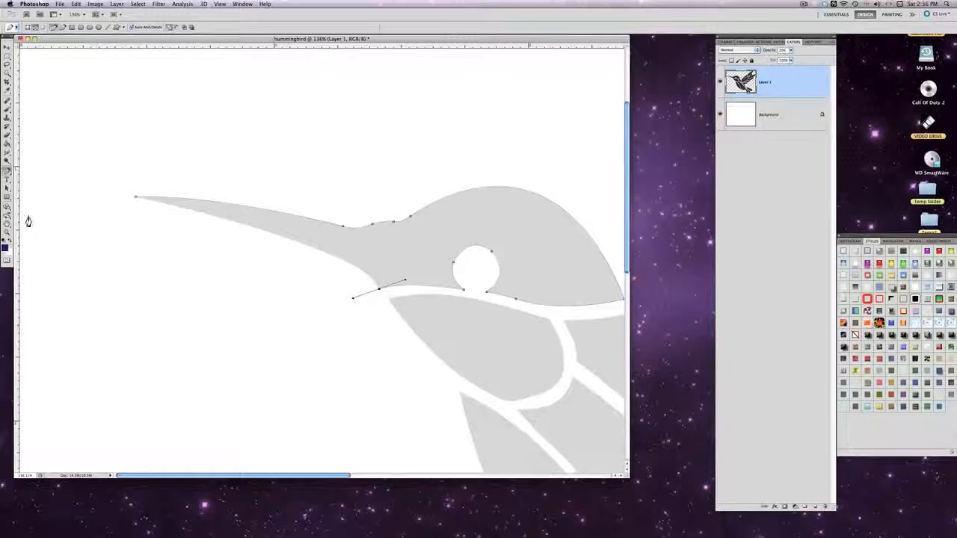
Try again to close the path directly at the beak tip from the chin corner without its outgoing handle, and step back the closing
drag(8, 170, 47, 202)
drag(136, 202, 71, 193)
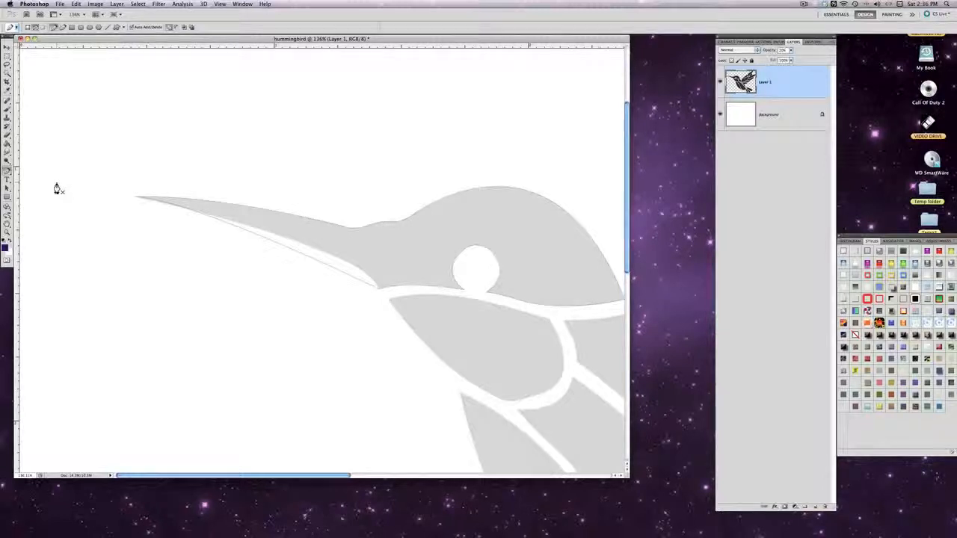
click(93, 5)
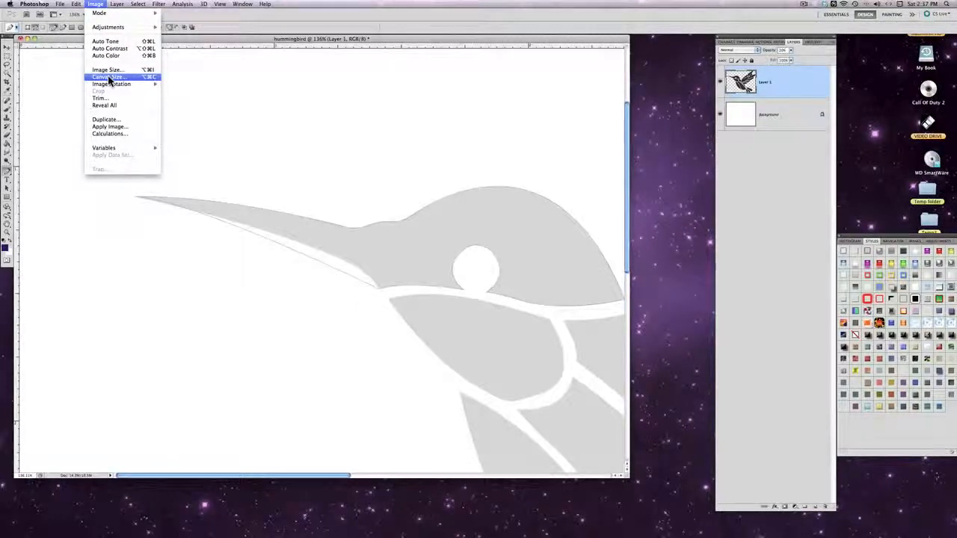
click(206, 100)
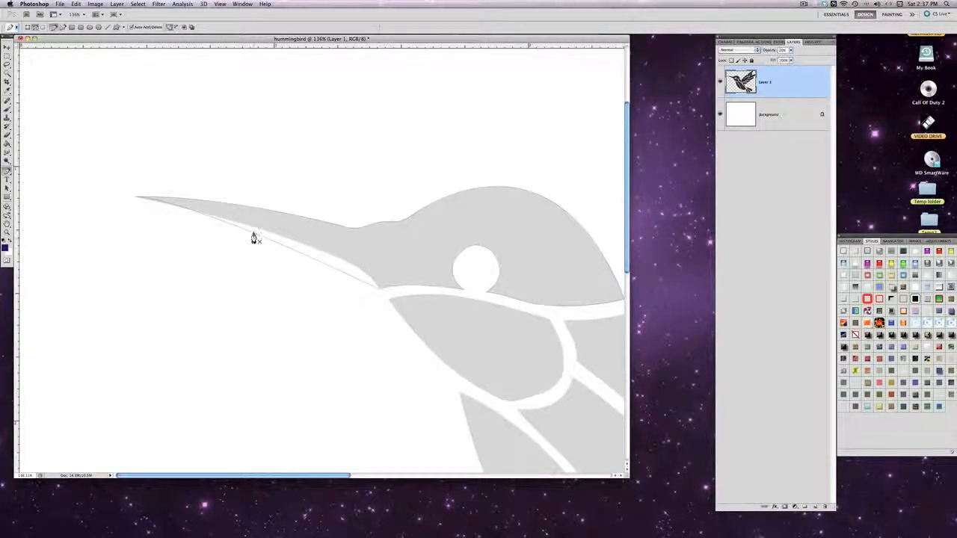
click(76, 4)
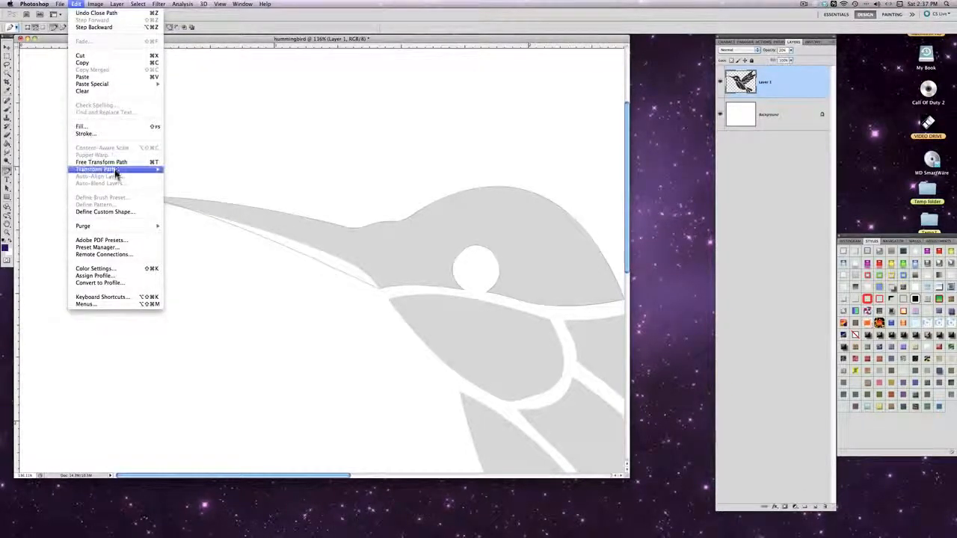
click(101, 27)
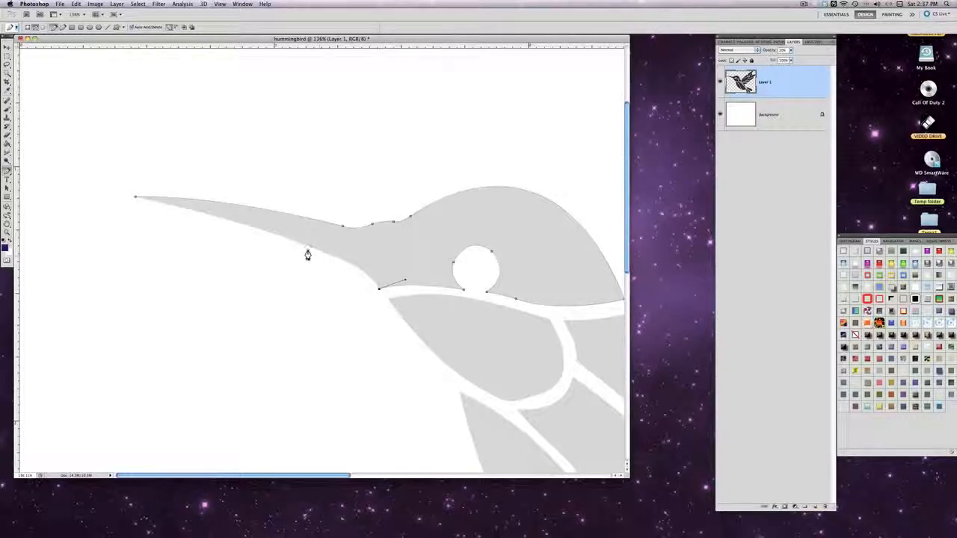
Draw a curved segment from the chin corner to a middle anchor on the beak's lower edge and remove that anchor's outgoing handle
drag(304, 247, 232, 223)
alt+click(304, 245)
Try closing the path with a curve from the beak's middle lower anchor to its tip, and step back the closing
drag(135, 200, 76, 191)
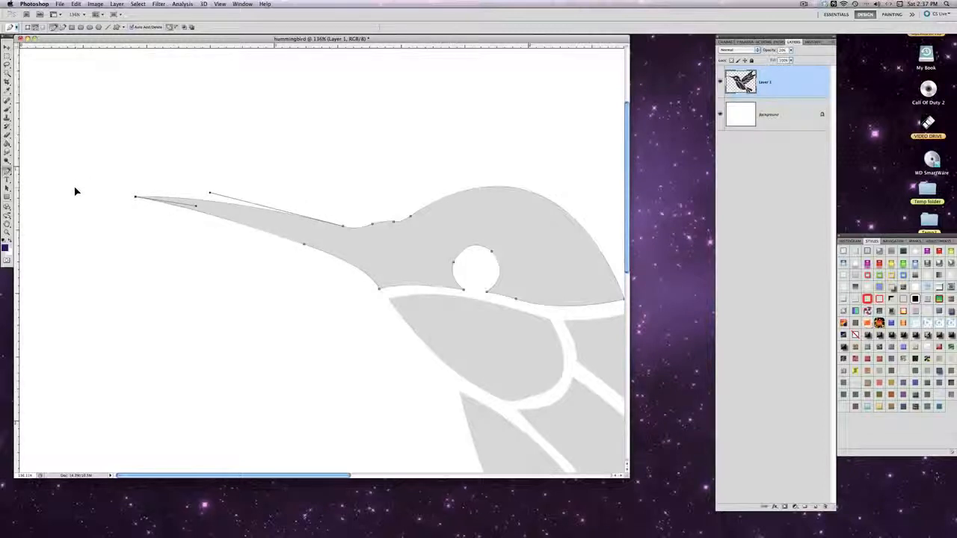
super+click(73, 191)
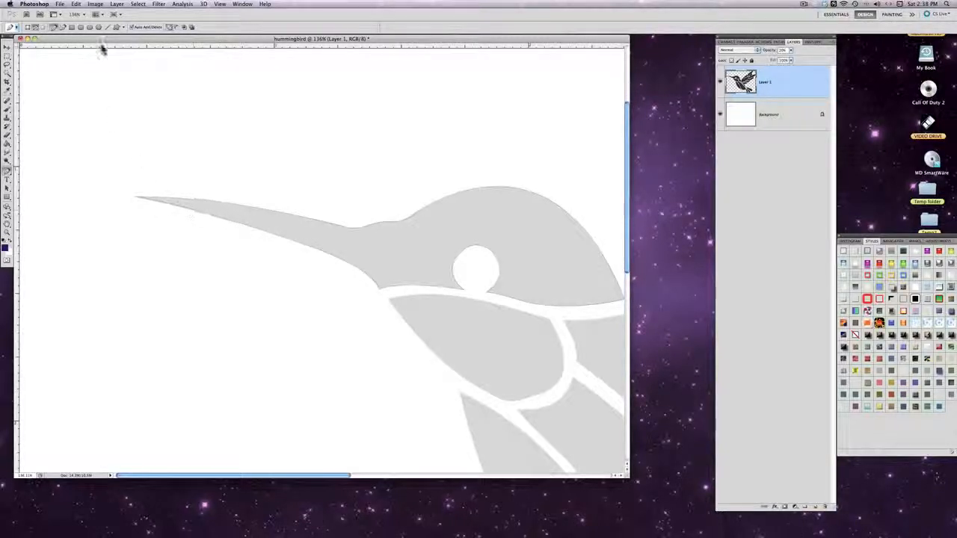
click(75, 4)
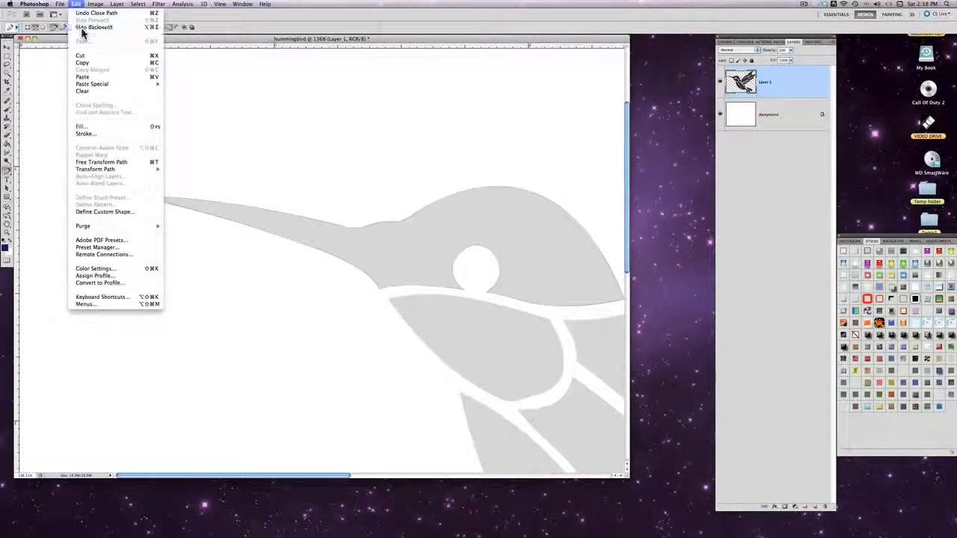
click(79, 29)
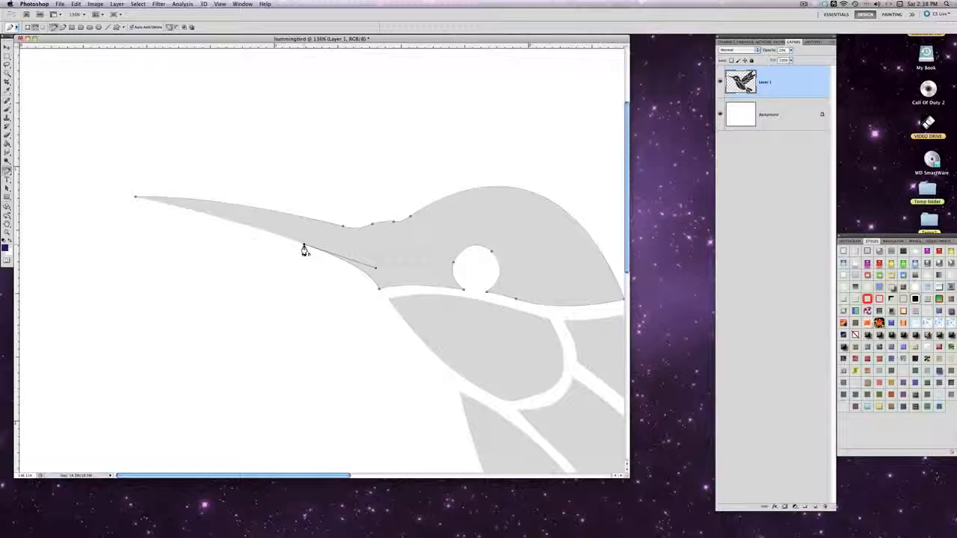
Close the head path at the beak tip with a curve fitting the beak's lower edge, and select the whole path
click(136, 201)
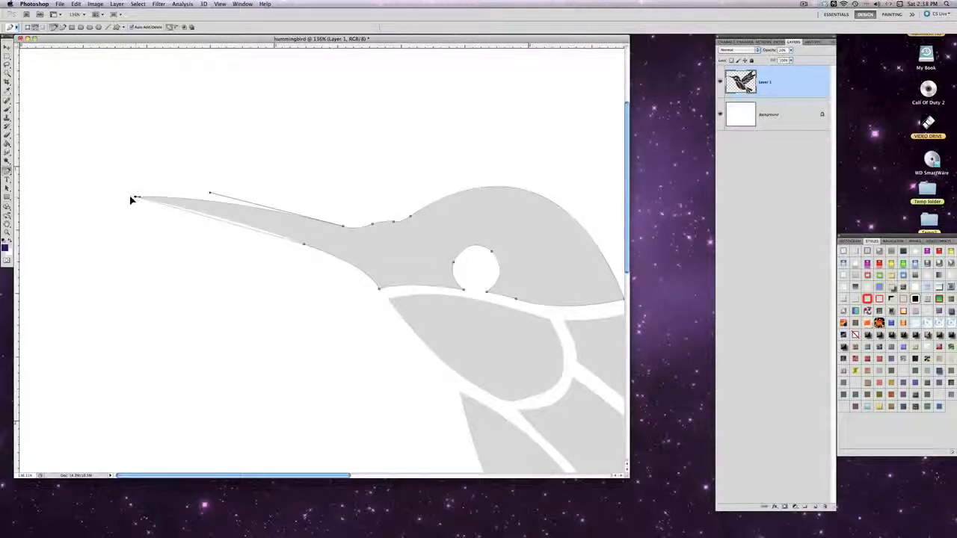
drag(95, 190, 52, 181)
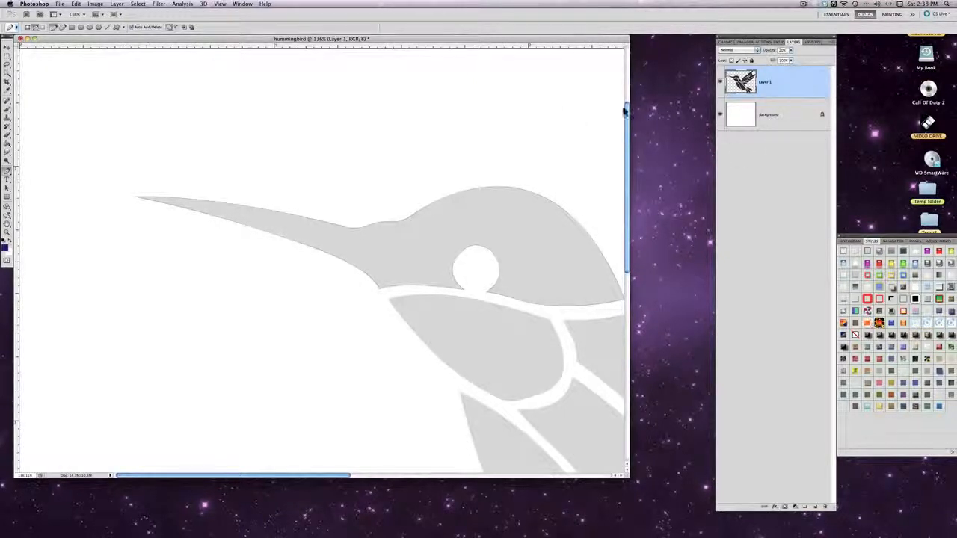
click(7, 187)
drag(120, 149, 607, 341)
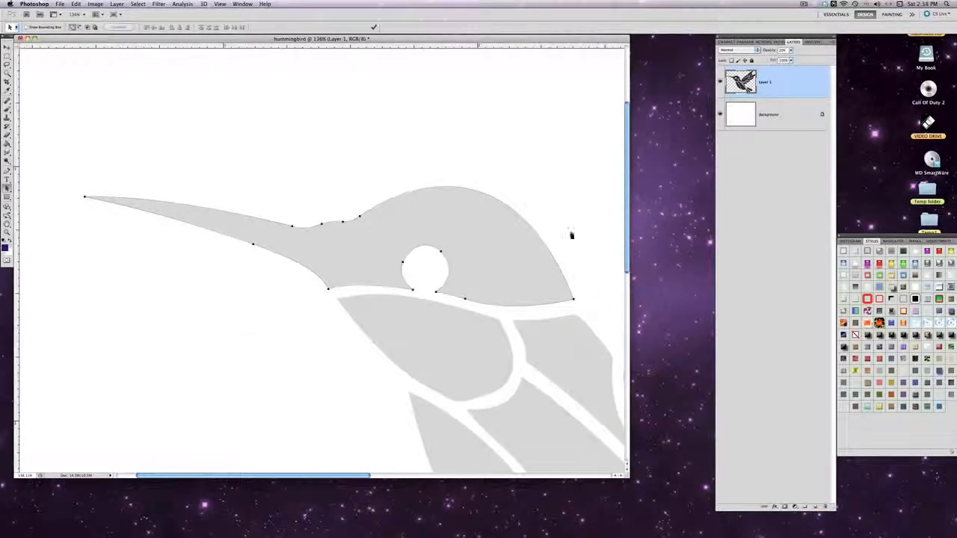
Save the work path under the name "head portion"
click(782, 42)
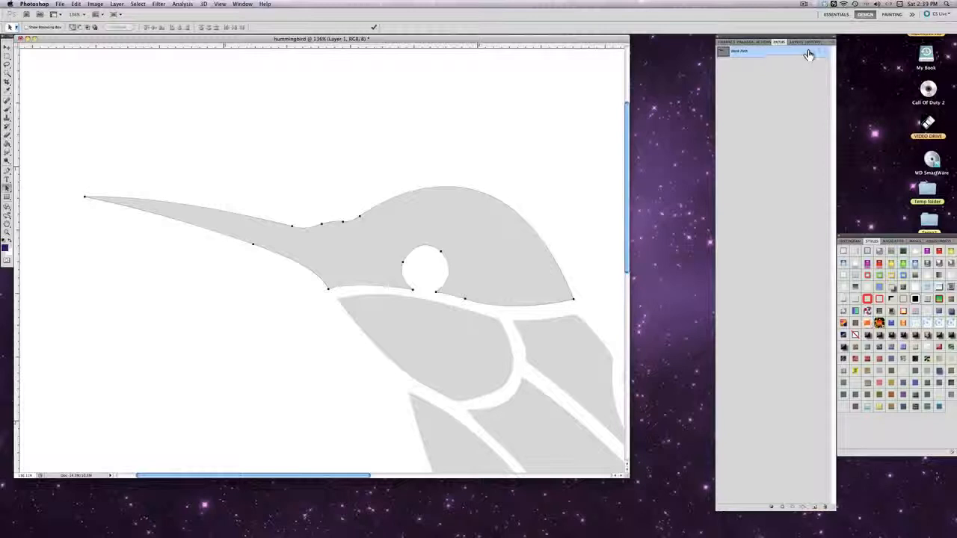
click(833, 42)
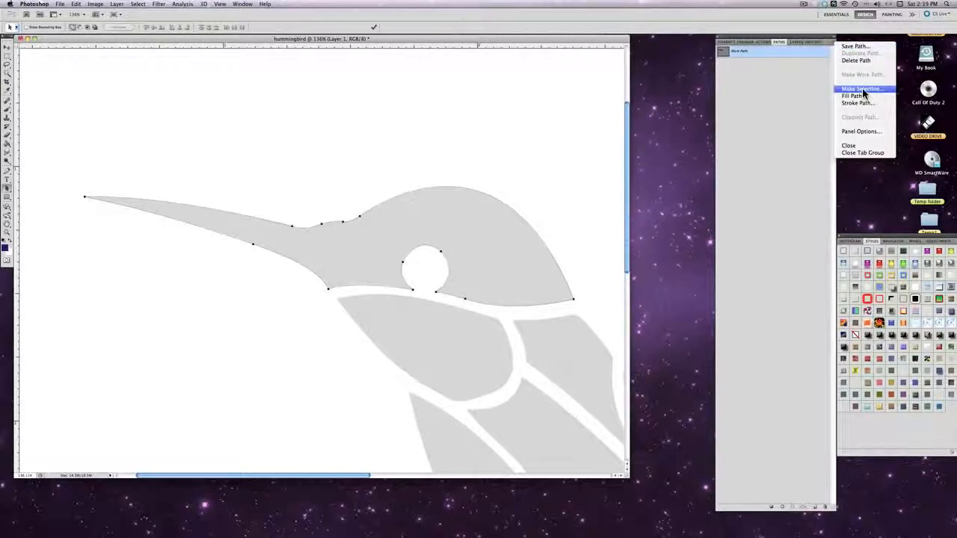
click(854, 47)
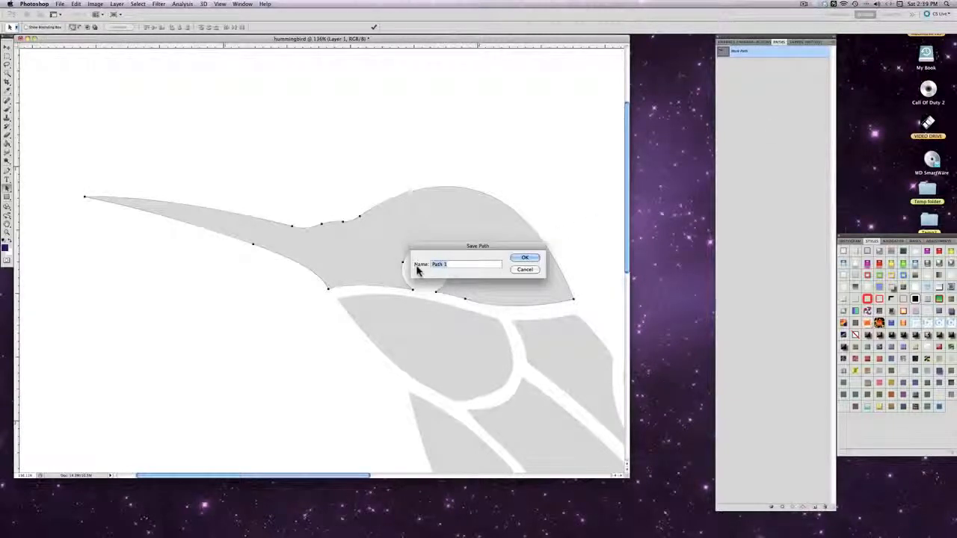
text(head portion)
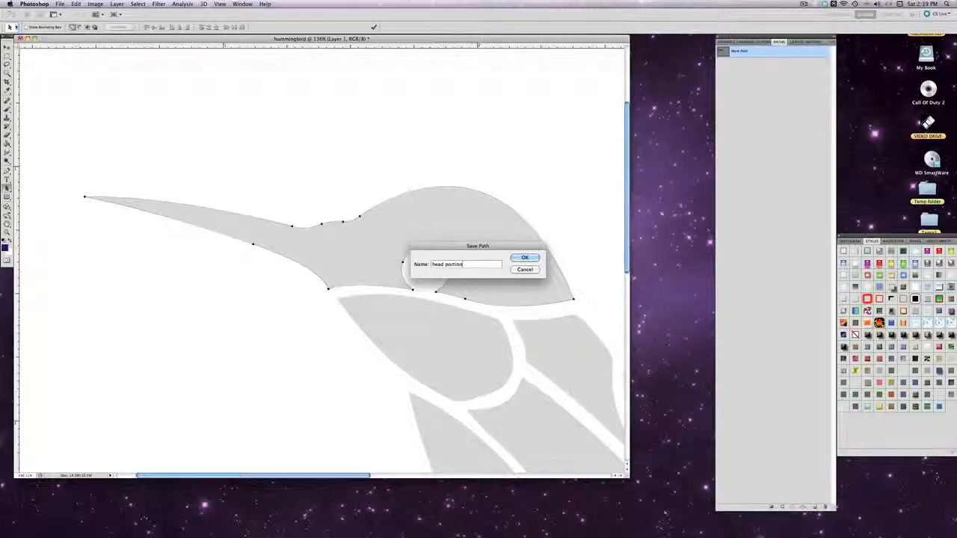
click(523, 258)
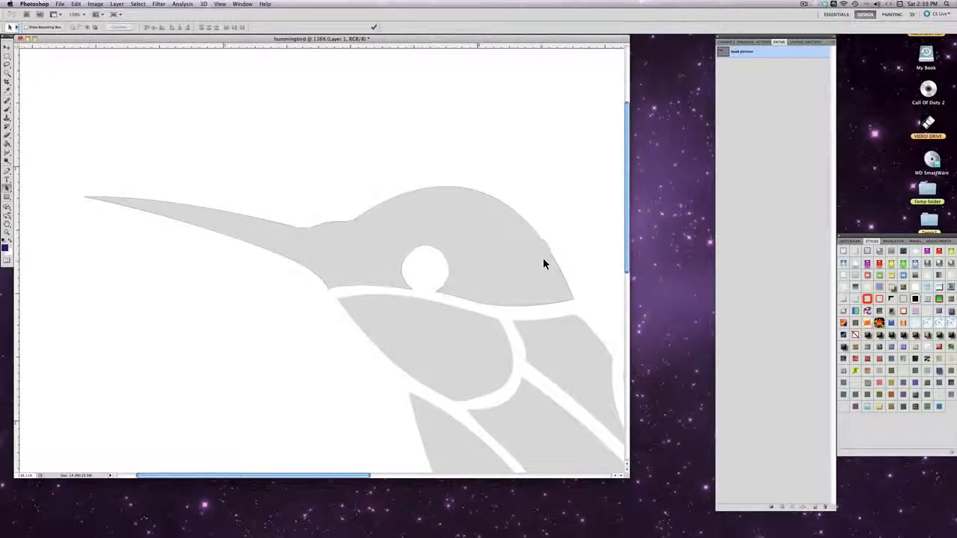
Make a new anti-aliased selection from the head portion path with a feather radius of 0 pixels
click(829, 42)
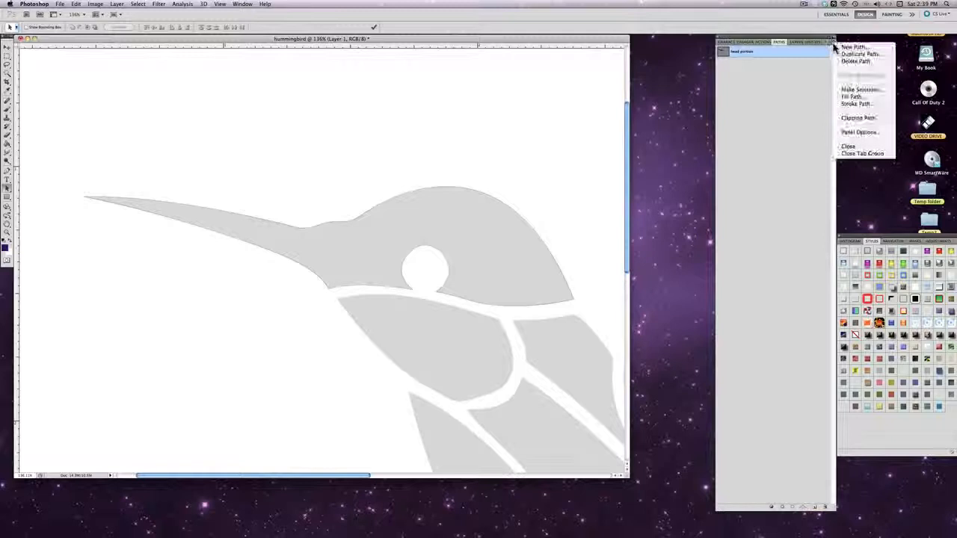
click(838, 91)
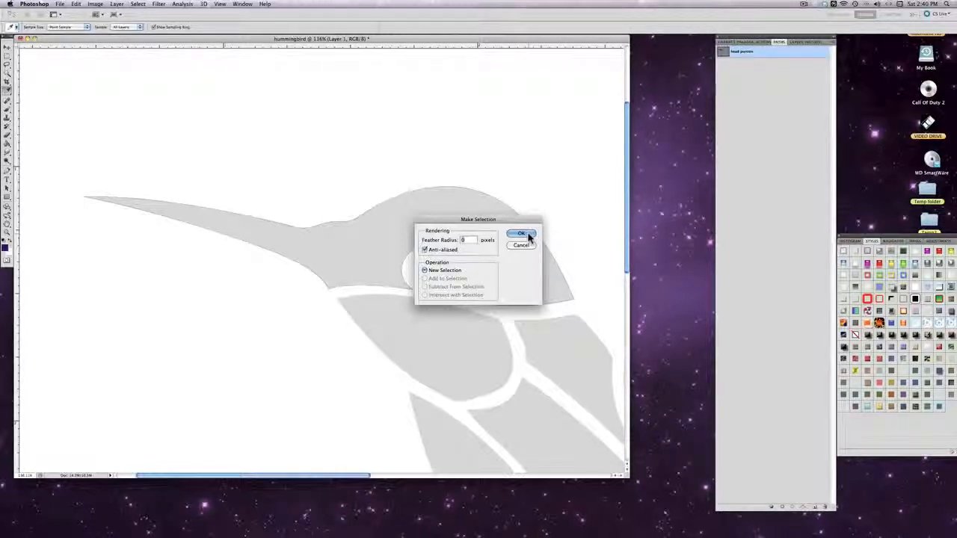
click(528, 236)
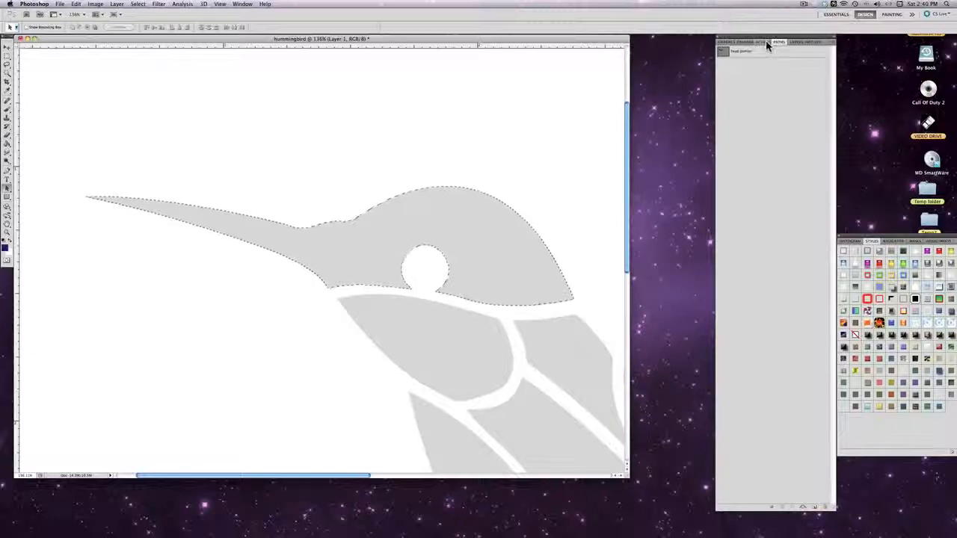
Add a new layer above the faded hummingbird layer, with Normal mode and 100% opacity
click(797, 43)
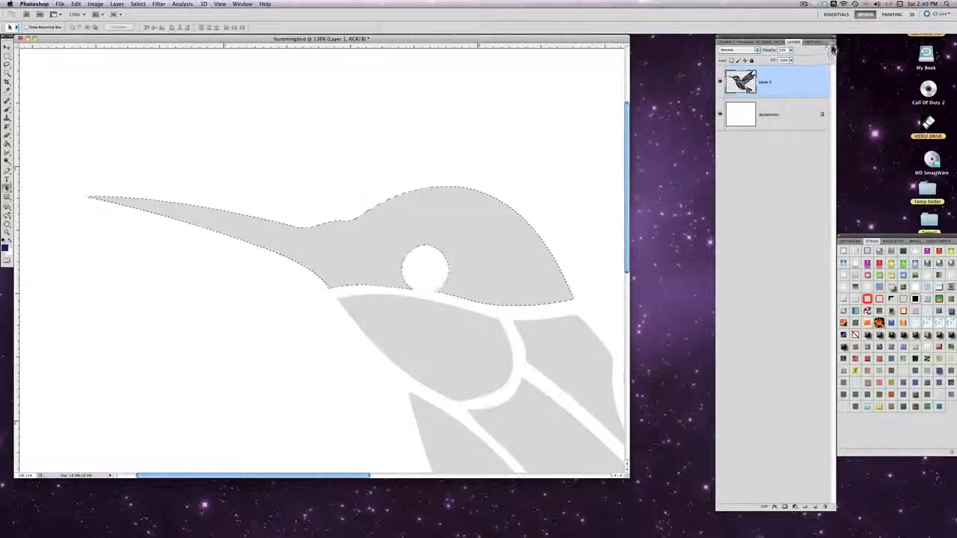
click(831, 49)
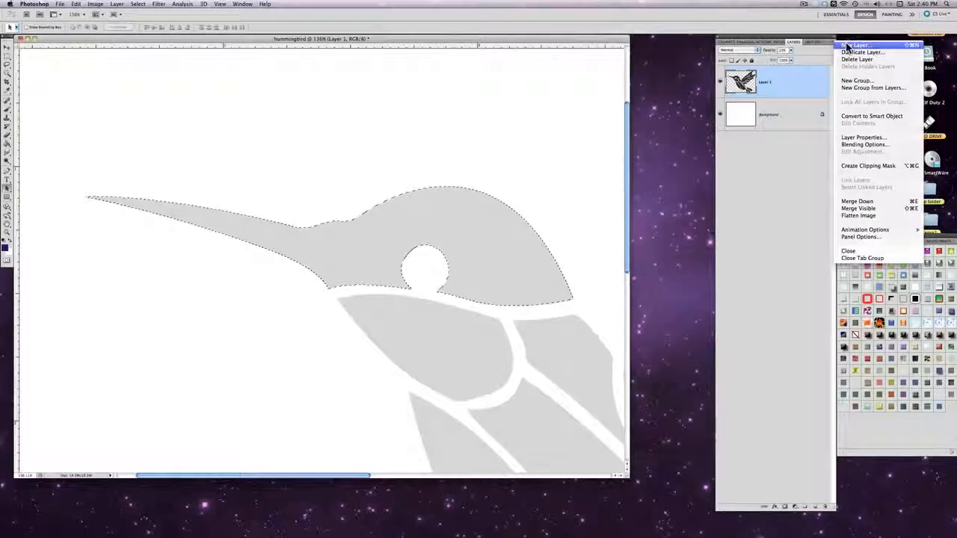
click(851, 45)
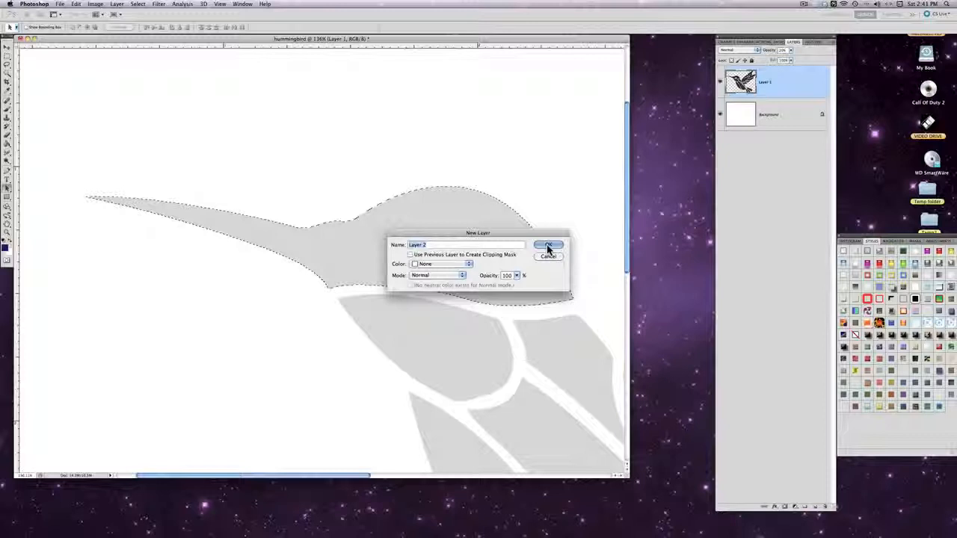
click(546, 243)
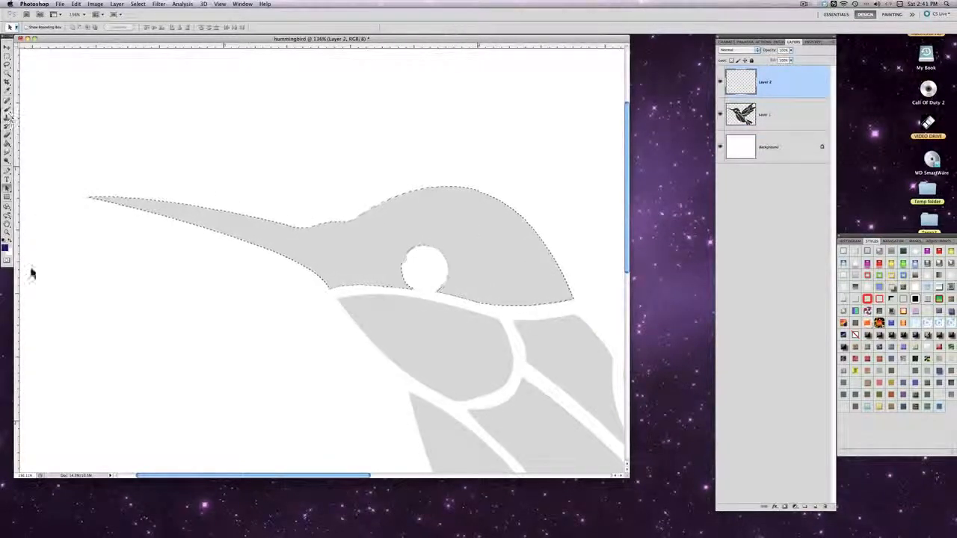
Choose a brighter purple foreground color and fill the head selection with it on the new layer using the Paint Bucket
click(5, 247)
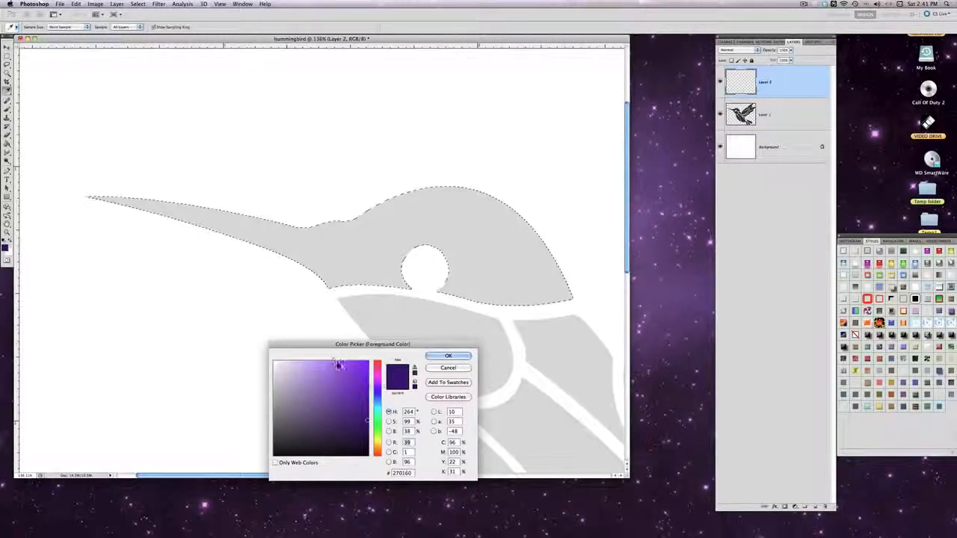
click(448, 355)
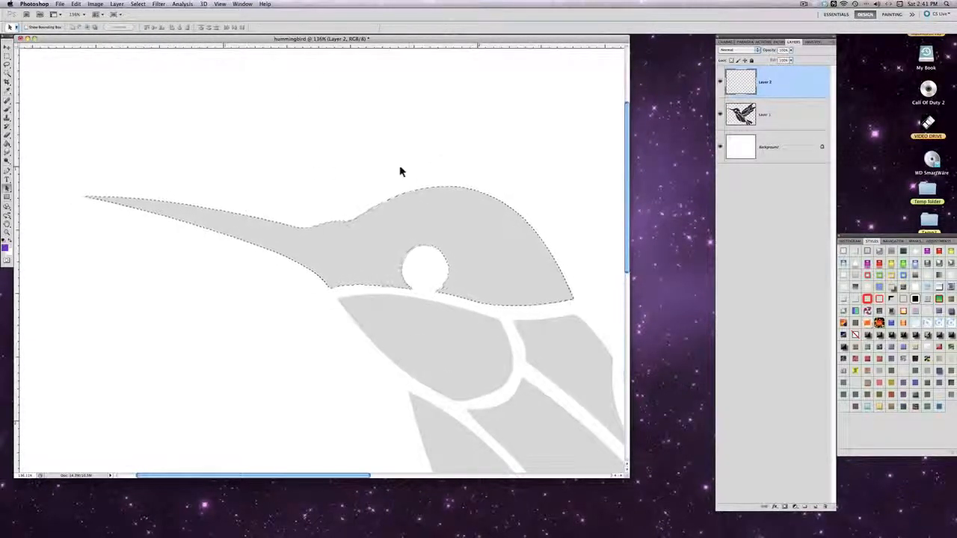
click(6, 144)
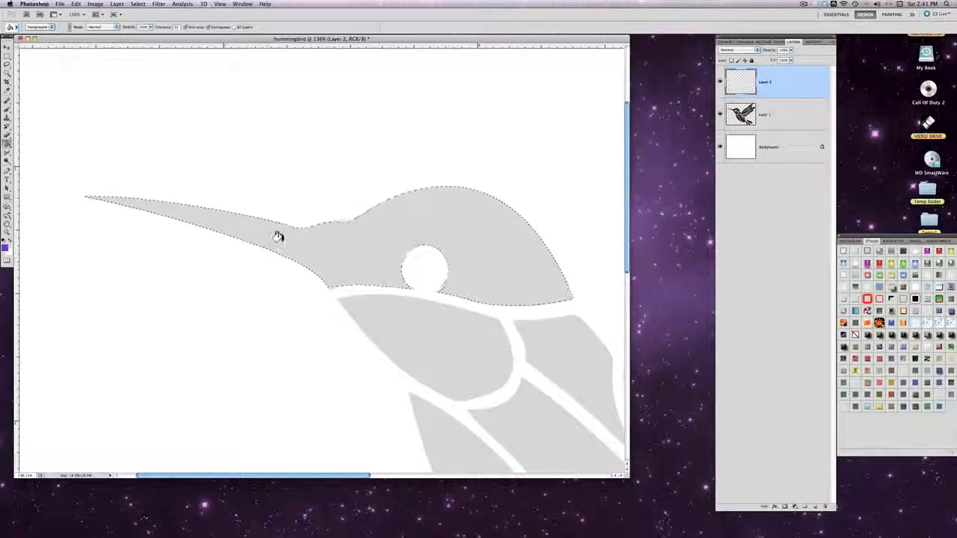
click(149, 281)
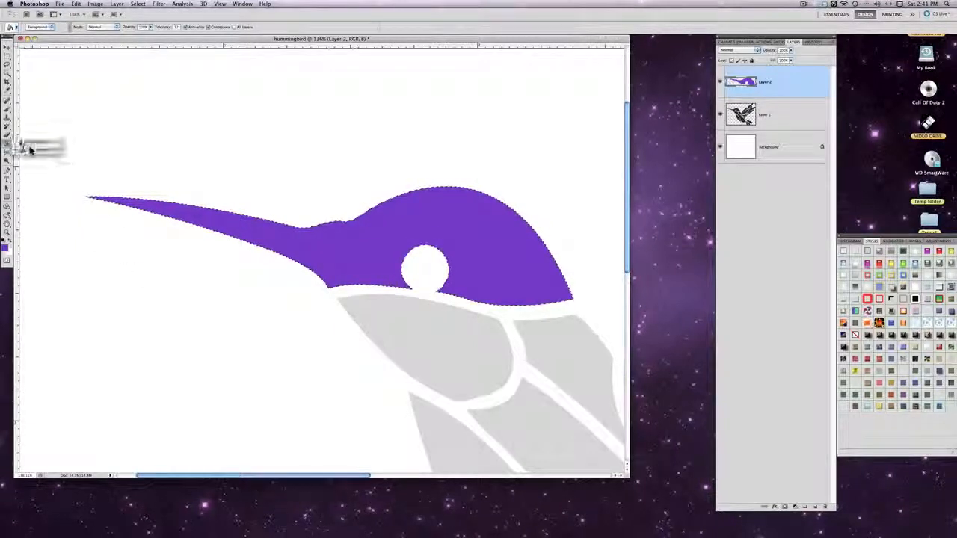
Try an orange-yellow-orange linear gradient running vertically across the head selection, and step back the gradient
click(34, 145)
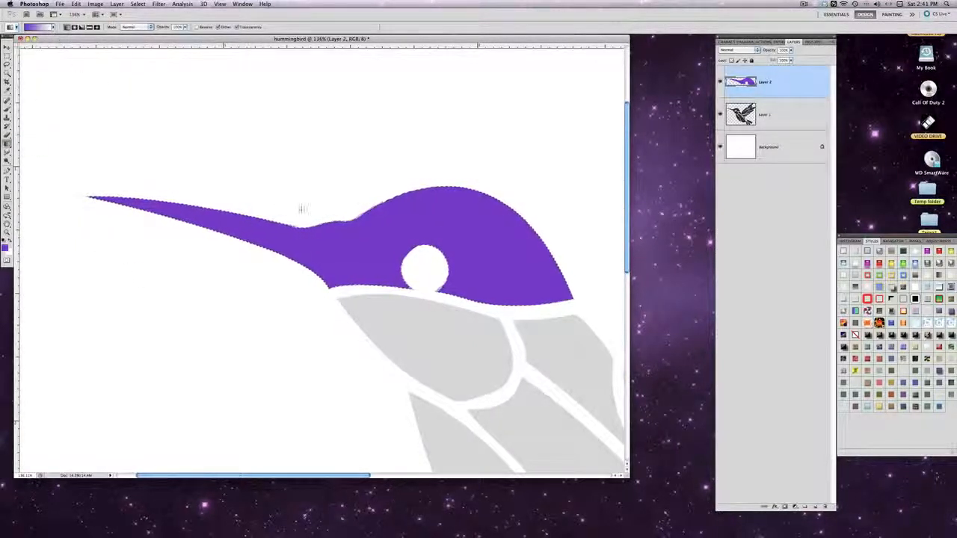
click(52, 28)
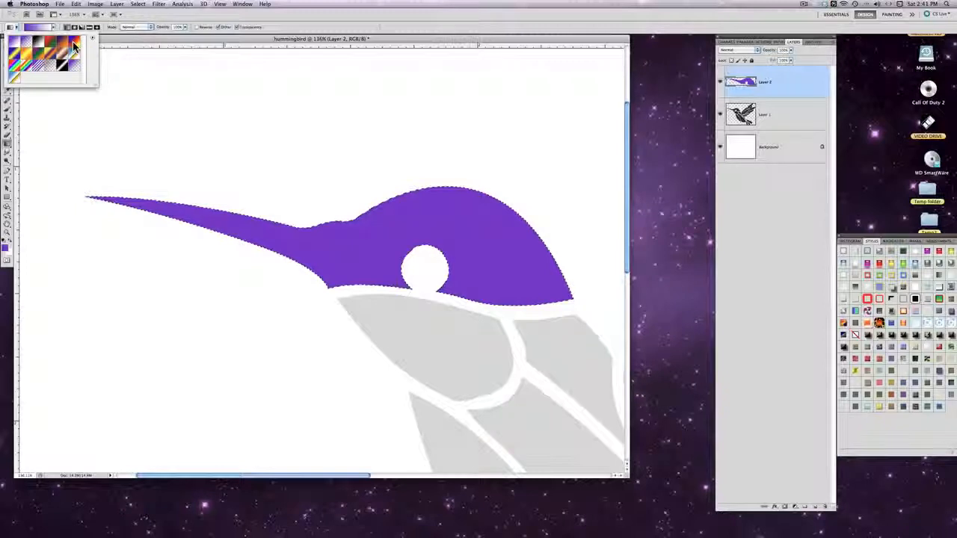
double_click(28, 56)
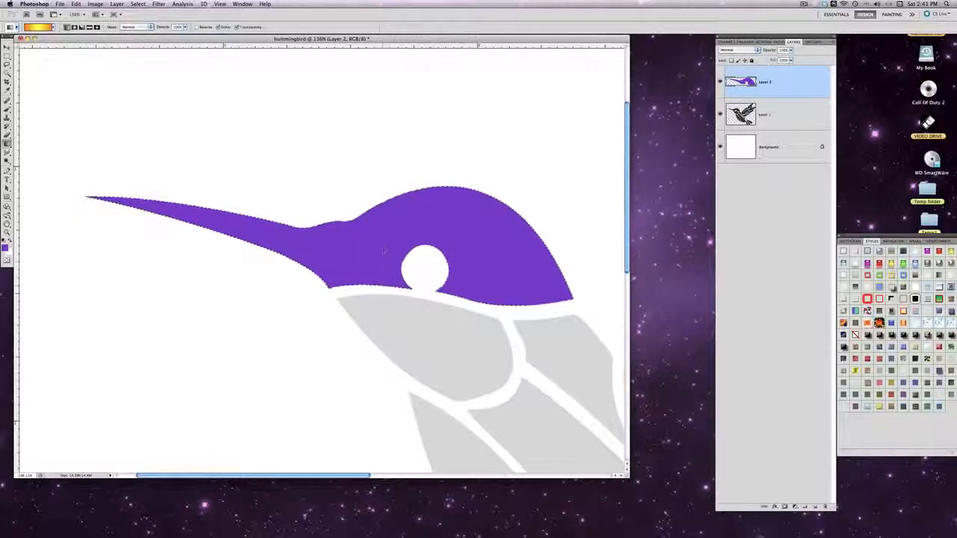
drag(382, 286, 388, 200)
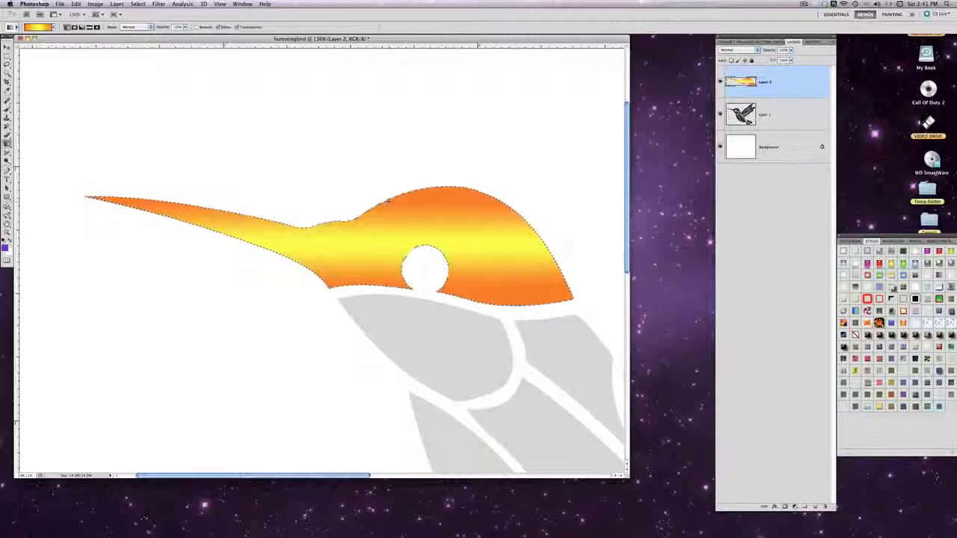
click(76, 4)
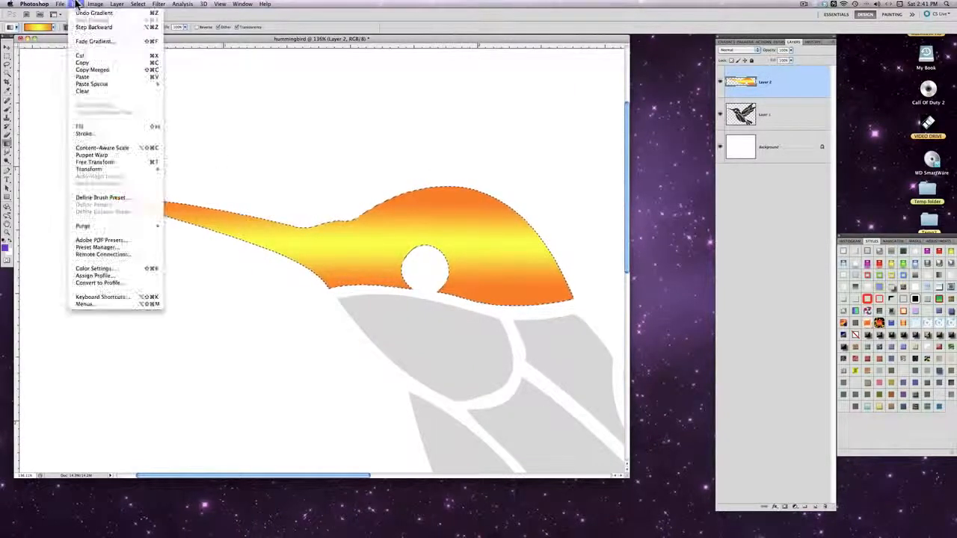
click(79, 28)
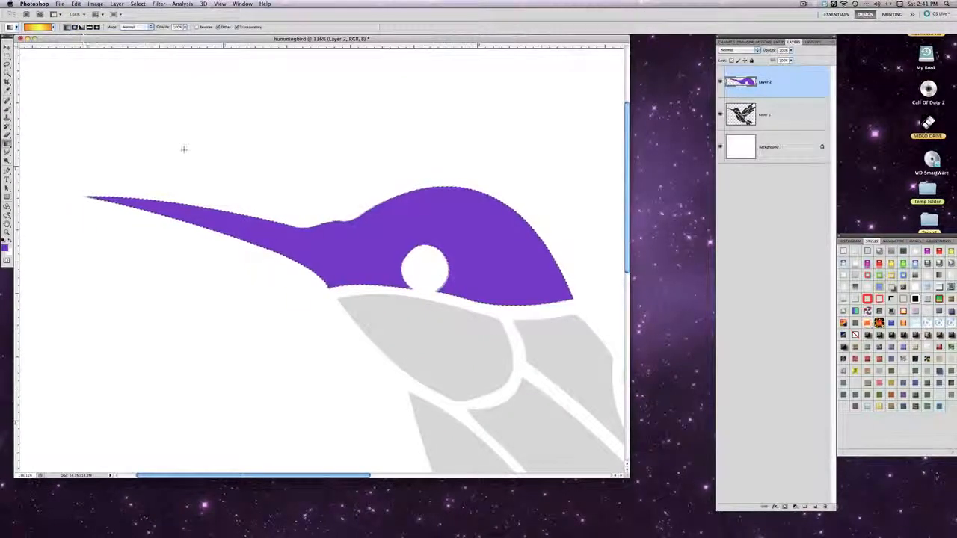